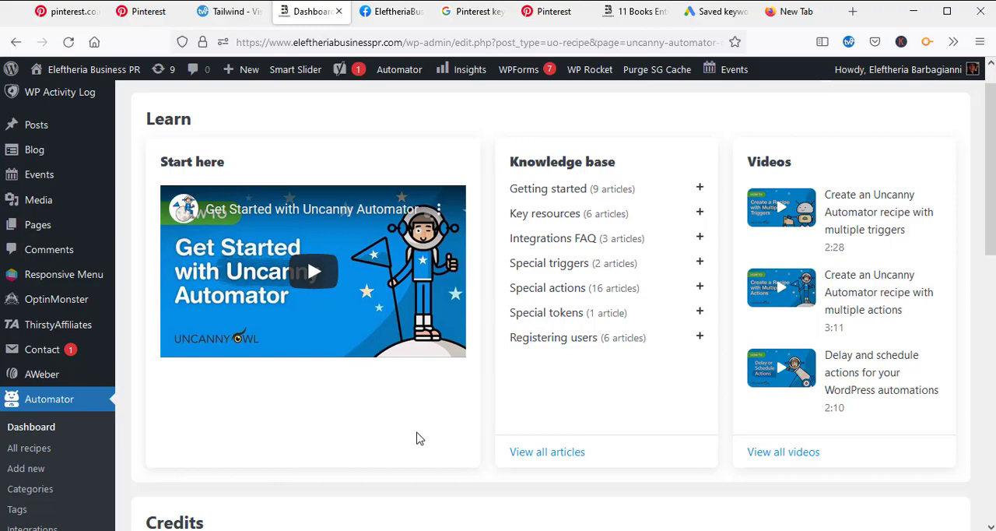
Step: Examine the Automator dashboard's learning resources, tutorial videos and credits sections
{"action": "scroll", "coordinate": [436, 420], "scroll_direction": "down", "scroll_amount": 2}
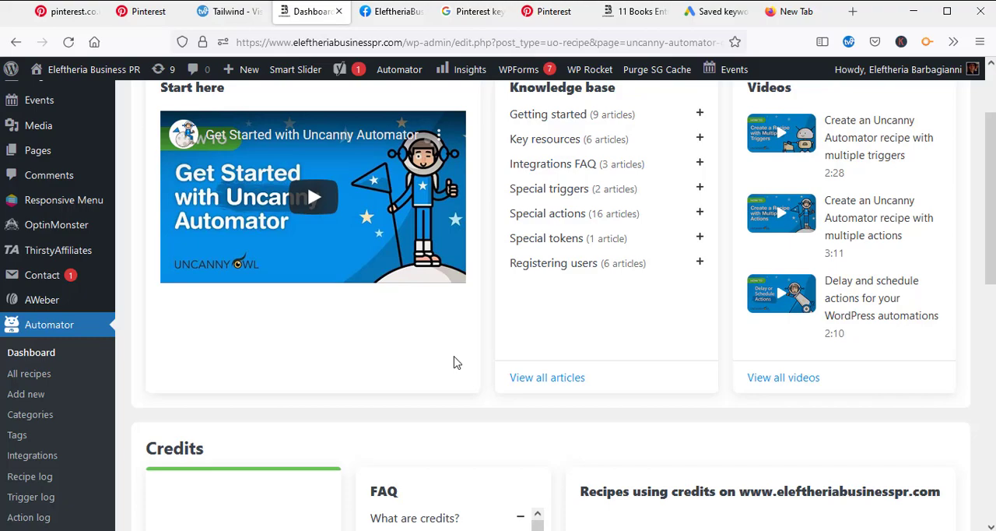
{"action": "scroll", "coordinate": [467, 362], "scroll_direction": "down", "scroll_amount": 4}
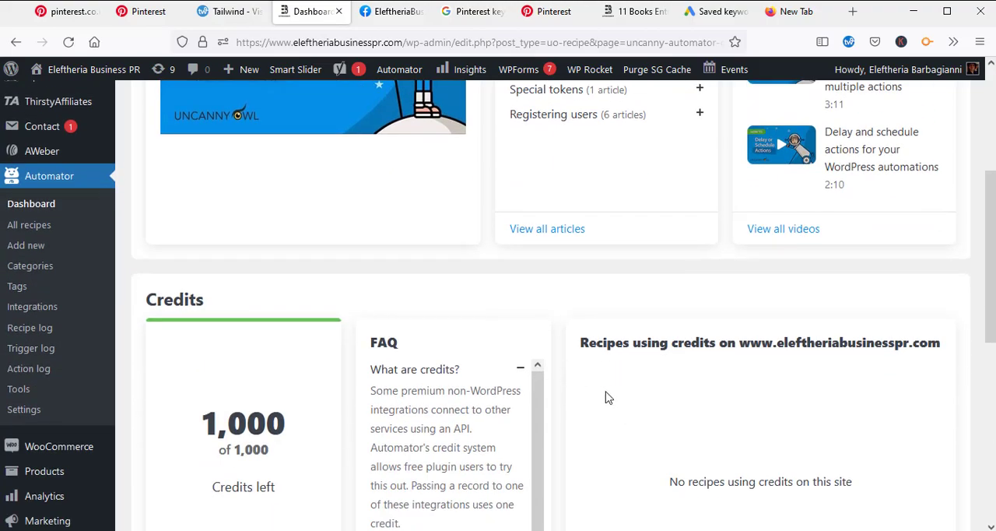
{"action": "scroll", "coordinate": [607, 390], "scroll_direction": "down", "scroll_amount": 2}
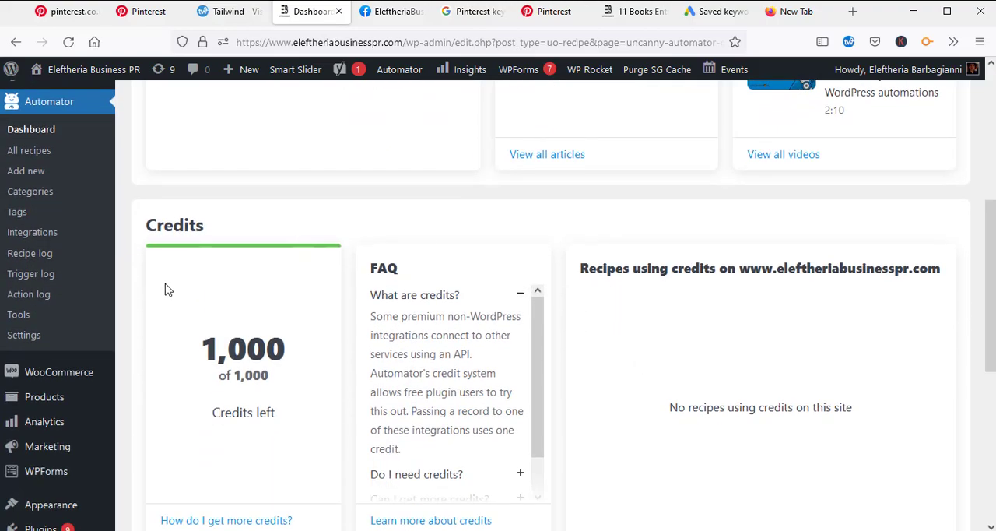
{"action": "scroll", "coordinate": [78, 458], "scroll_direction": "down", "scroll_amount": 4}
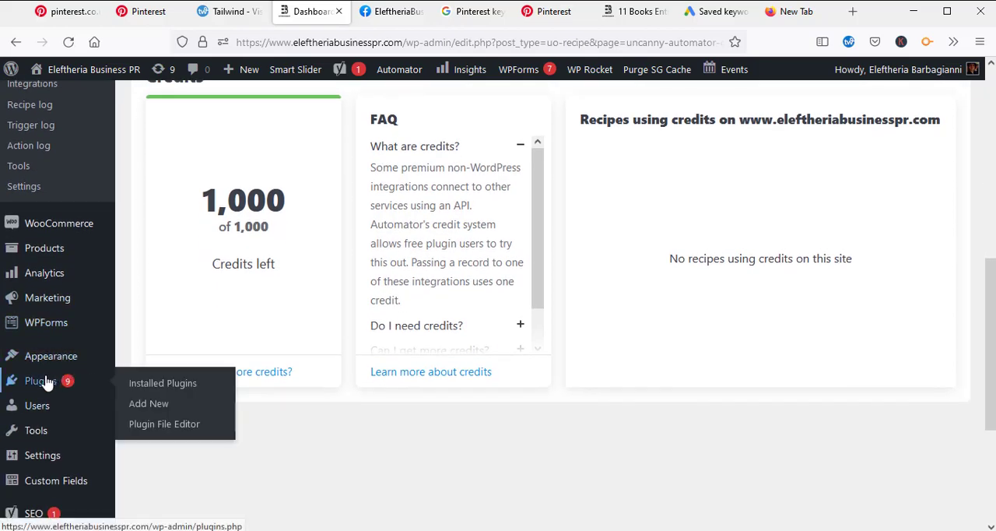
{"action": "scroll", "coordinate": [75, 280], "scroll_direction": "up", "scroll_amount": 8}
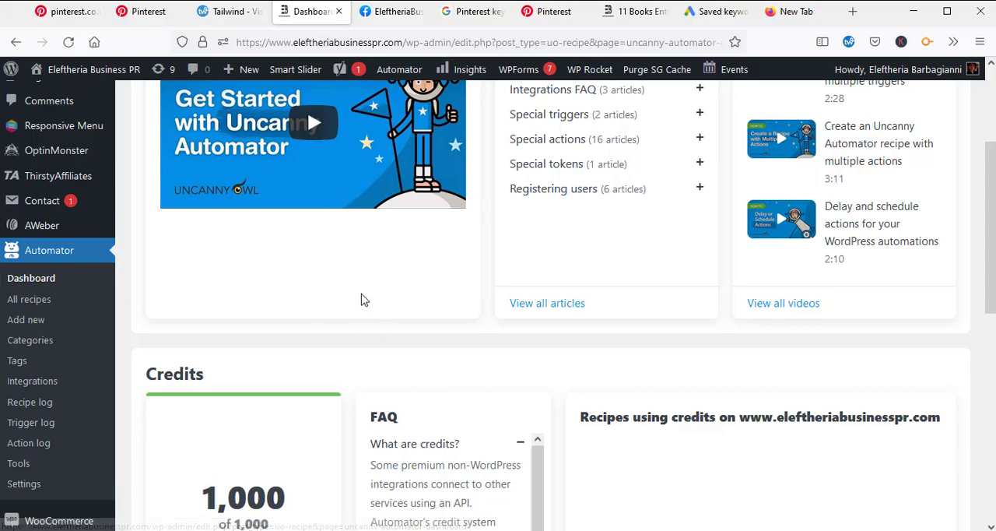
{"action": "scroll", "coordinate": [363, 301], "scroll_direction": "down", "scroll_amount": 2}
{"action": "scroll", "coordinate": [458, 382], "scroll_direction": "up", "scroll_amount": 4}
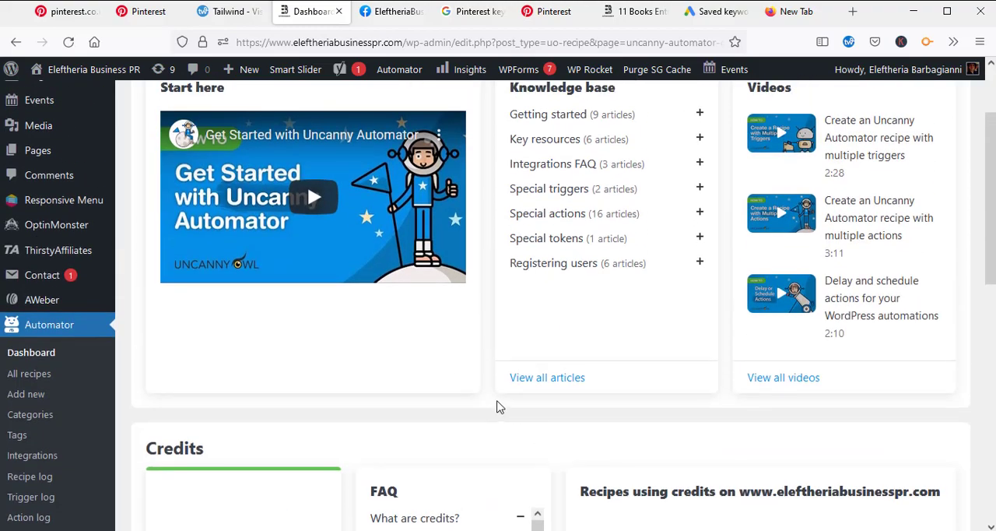
{"action": "scroll", "coordinate": [509, 417], "scroll_direction": "up", "scroll_amount": 2}
{"action": "scroll", "coordinate": [514, 385], "scroll_direction": "down", "scroll_amount": 2}
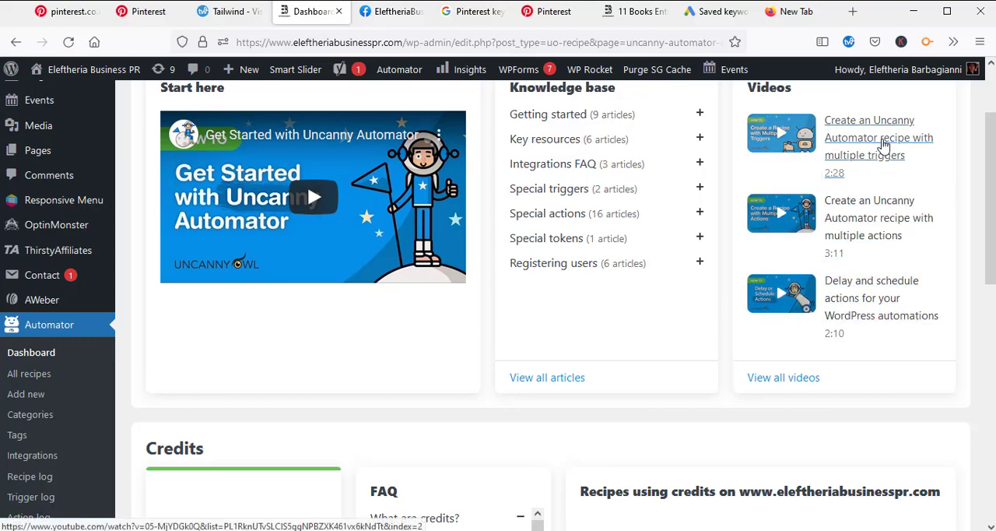
{"action": "scroll", "coordinate": [221, 378], "scroll_direction": "down", "scroll_amount": 2}
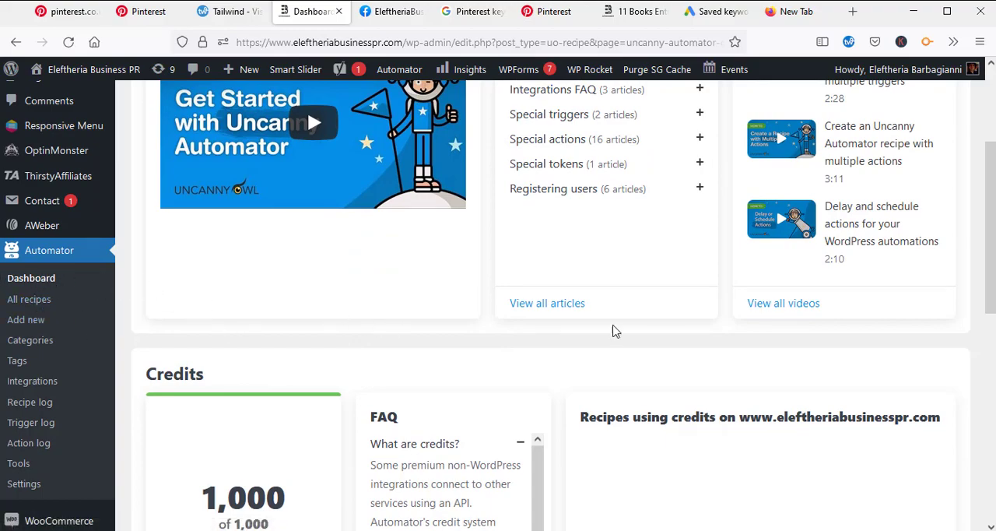
{"action": "scroll", "coordinate": [330, 339], "scroll_direction": "up", "scroll_amount": 4}
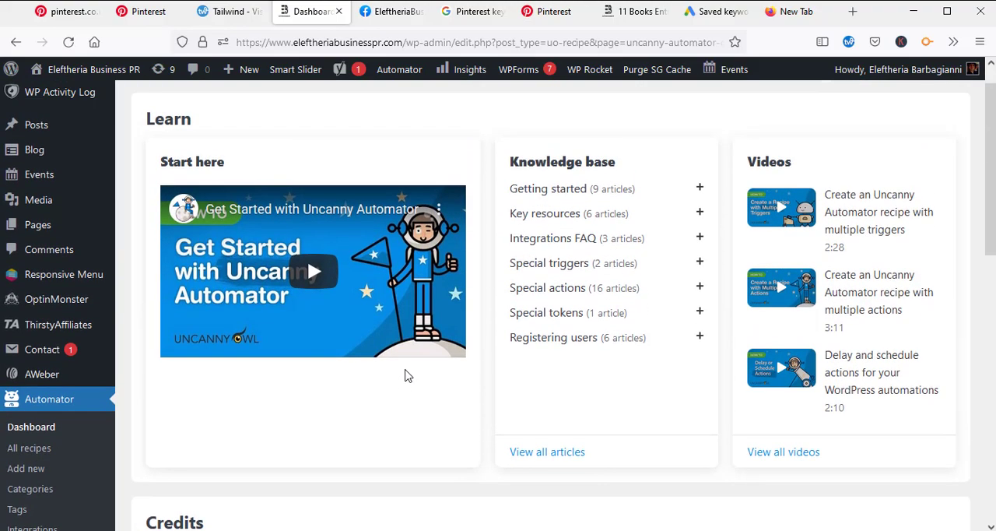
{"action": "scroll", "coordinate": [408, 373], "scroll_direction": "down", "scroll_amount": 2}
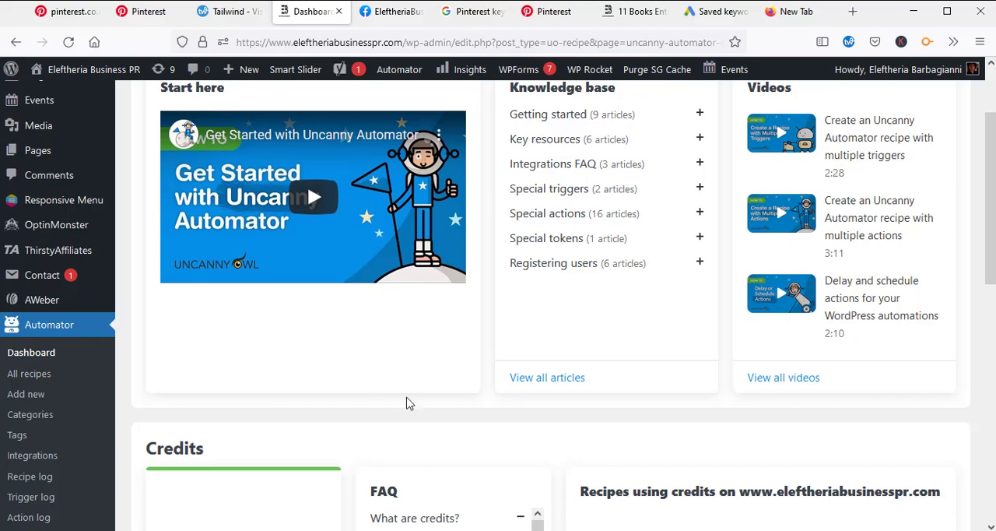
{"action": "scroll", "coordinate": [403, 397], "scroll_direction": "down", "scroll_amount": 2}
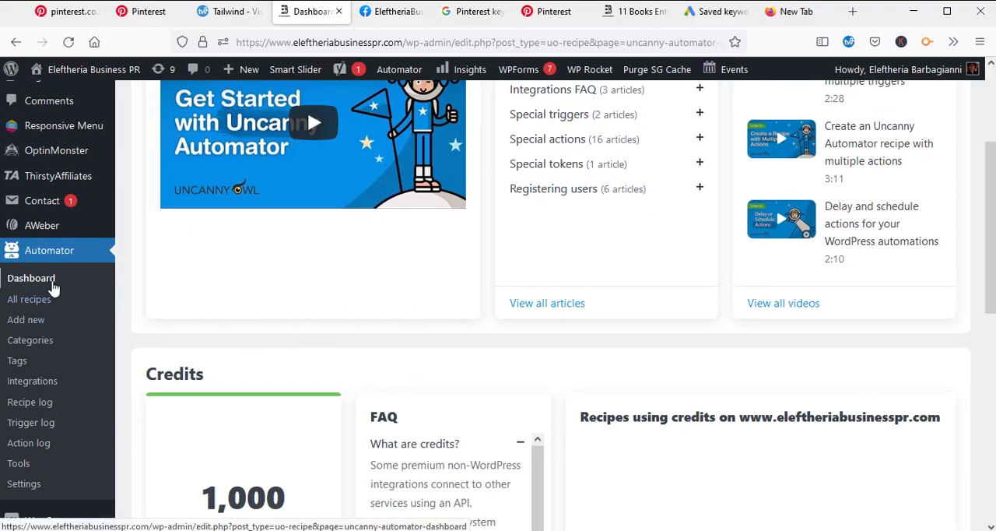
Step: Create a new Automator recipe and set its recipe type to Logged-in users
{"action": "left_click", "coordinate": [33, 324]}
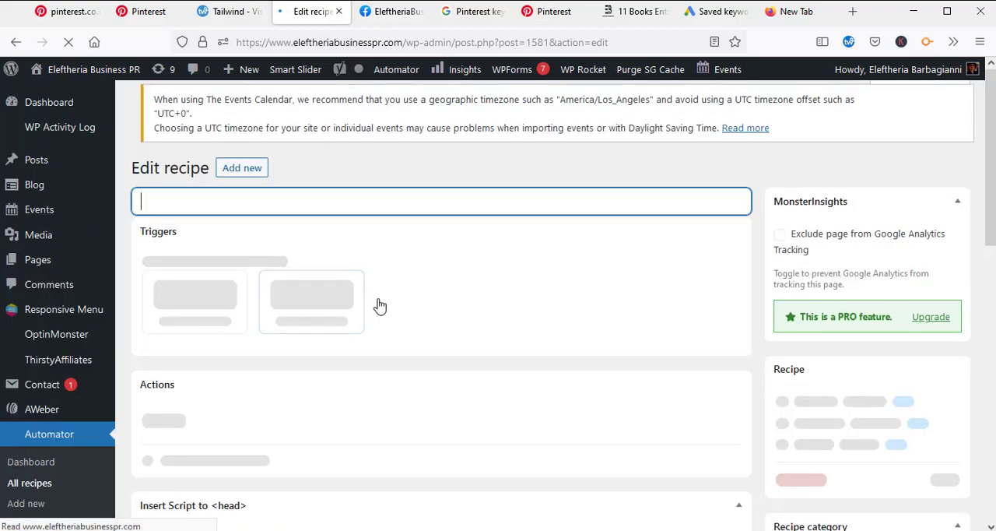
{"action": "scroll", "coordinate": [522, 343], "scroll_direction": "down", "scroll_amount": 2}
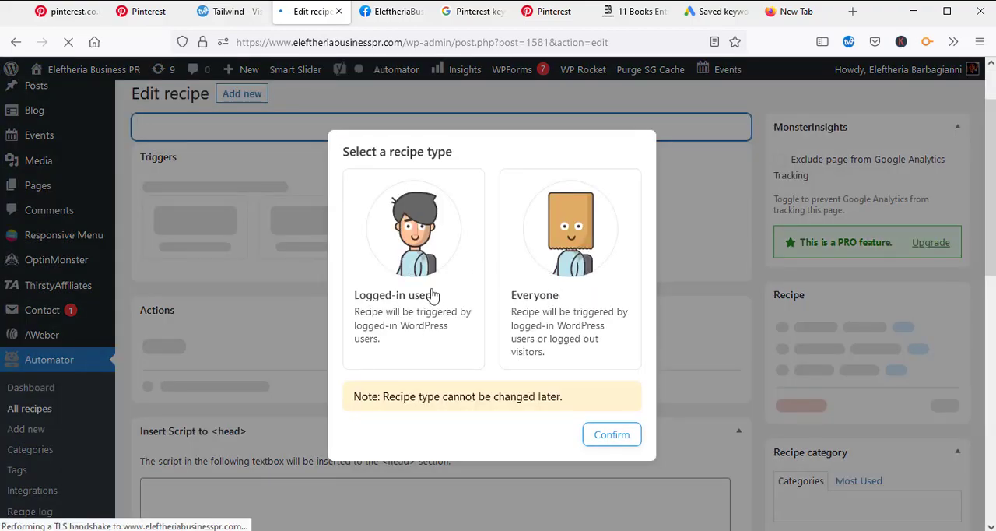
{"action": "left_click", "coordinate": [432, 291]}
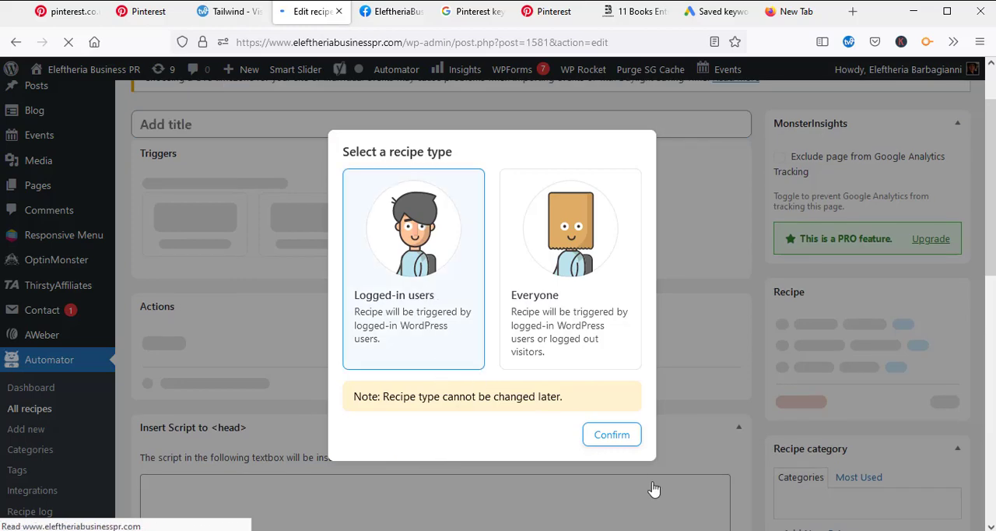
{"action": "left_click", "coordinate": [621, 441]}
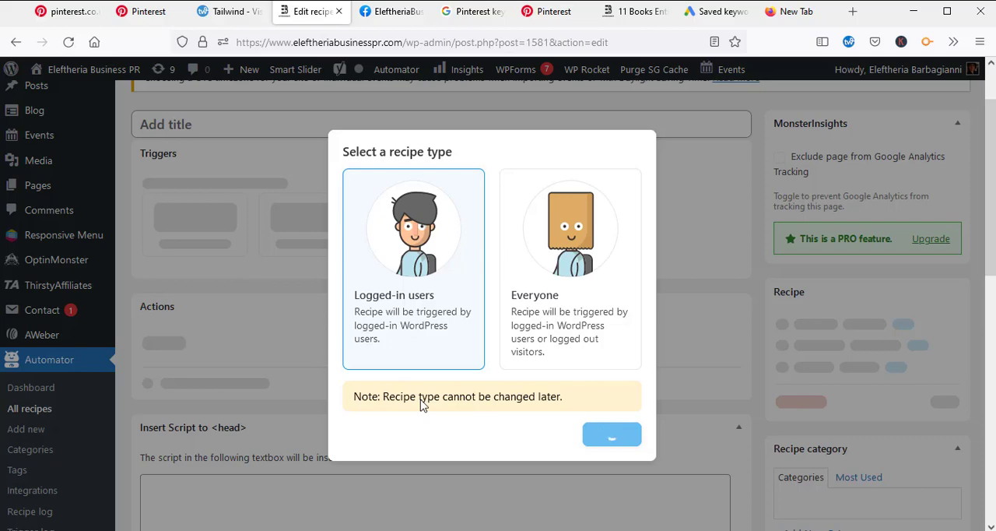
Step: Title the recipe "Adding new"
{"action": "scroll", "coordinate": [617, 354], "scroll_direction": "down", "scroll_amount": 2}
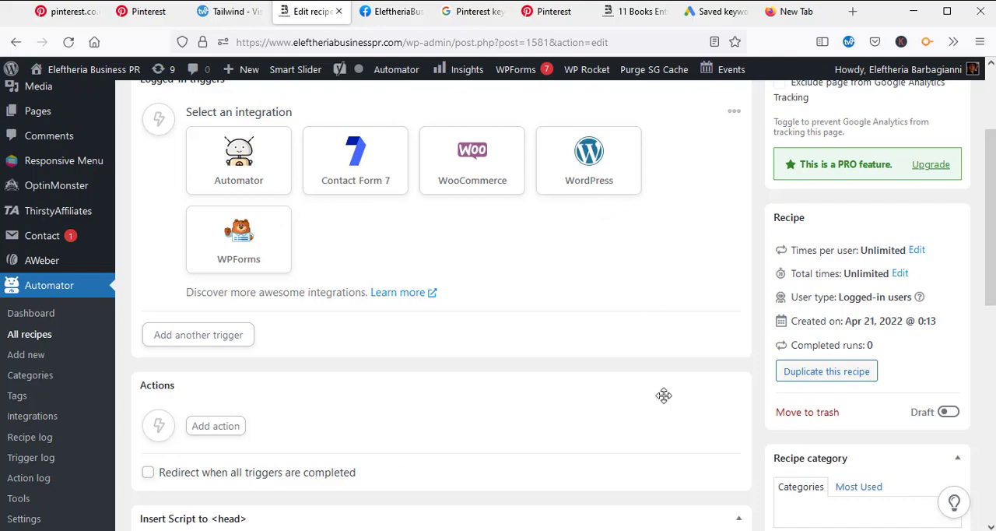
{"action": "scroll", "coordinate": [665, 391], "scroll_direction": "up", "scroll_amount": 2}
{"action": "scroll", "coordinate": [666, 392], "scroll_direction": "up", "scroll_amount": 1}
{"action": "scroll", "coordinate": [705, 347], "scroll_direction": "down", "scroll_amount": 2}
{"action": "scroll", "coordinate": [701, 357], "scroll_direction": "up", "scroll_amount": 4}
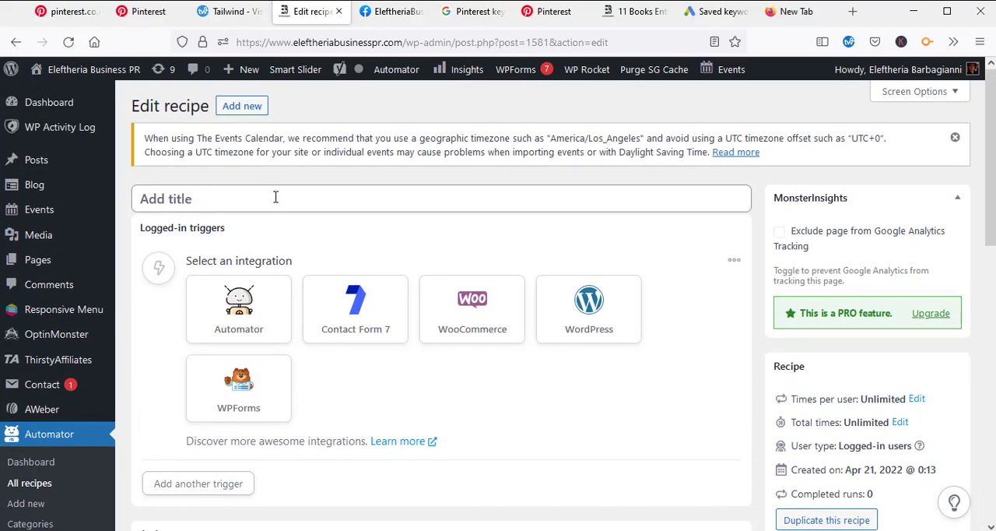
{"action": "left_click", "coordinate": [256, 201]}
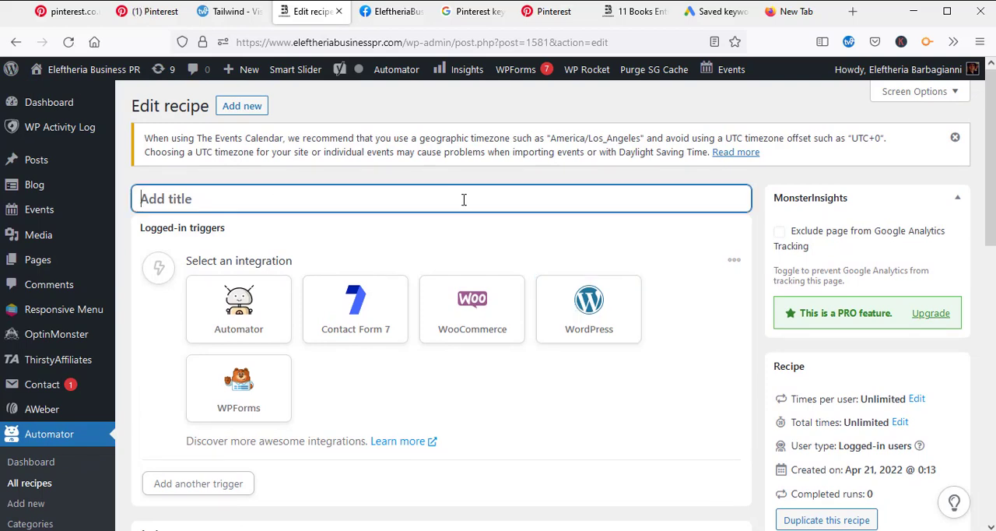
{"action": "scroll", "coordinate": [459, 202], "scroll_direction": "down", "scroll_amount": 2}
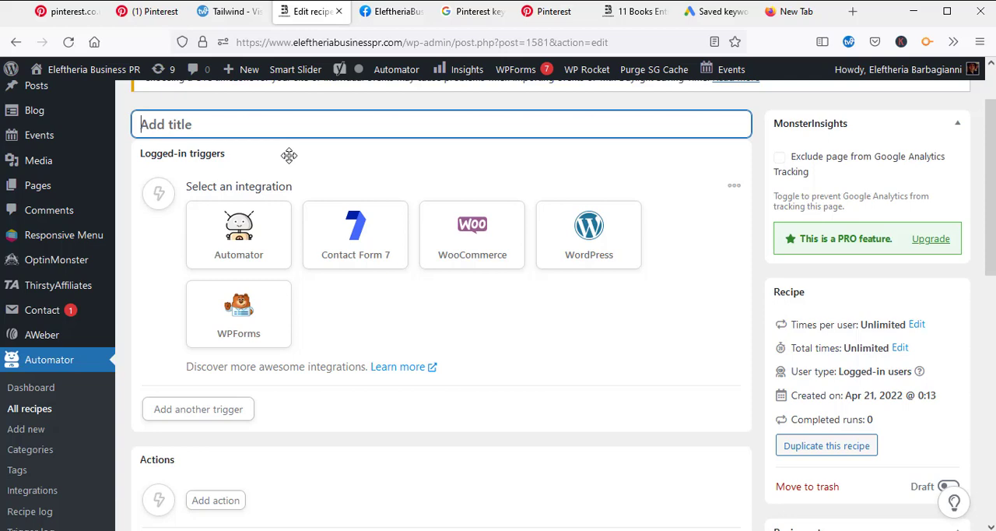
{"action": "type", "text": "A"}
{"action": "key", "text": "Caps_Lock"}
{"action": "type", "text": "dd"}
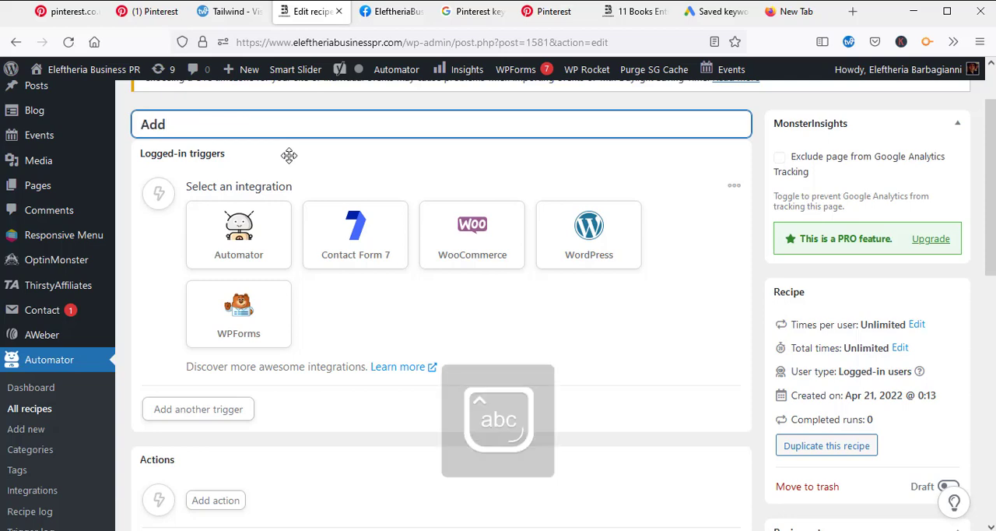
{"action": "type", "text": "ing new"}
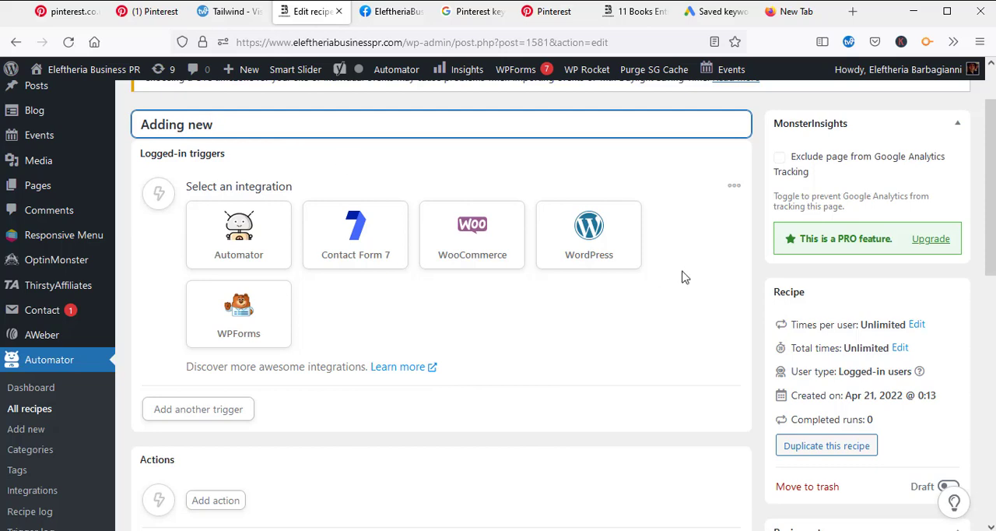
Step: Add the WordPress trigger "A user publishes a type of post with a taxonomy term in a taxonomy"
{"action": "left_click", "coordinate": [609, 252]}
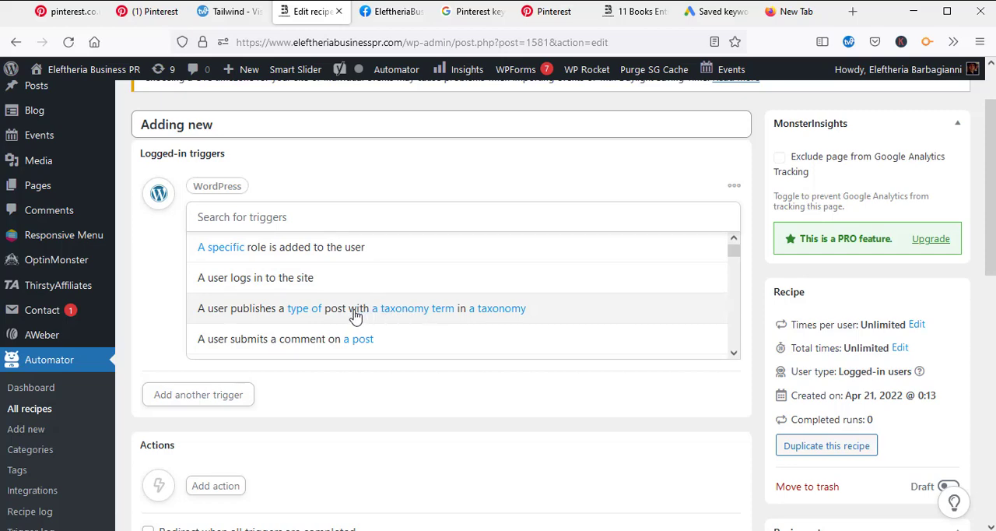
{"action": "left_click", "coordinate": [355, 311]}
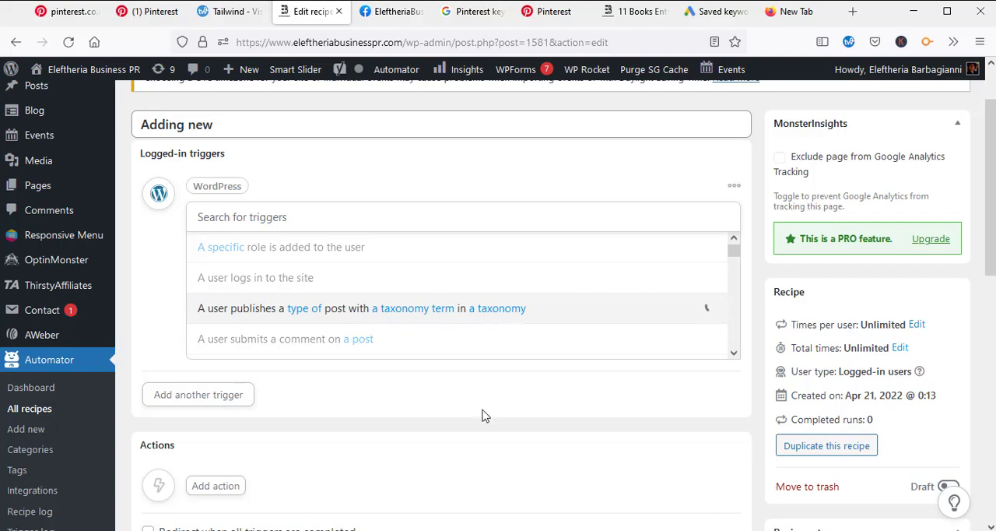
{"action": "scroll", "coordinate": [502, 304], "scroll_direction": "down", "scroll_amount": 5}
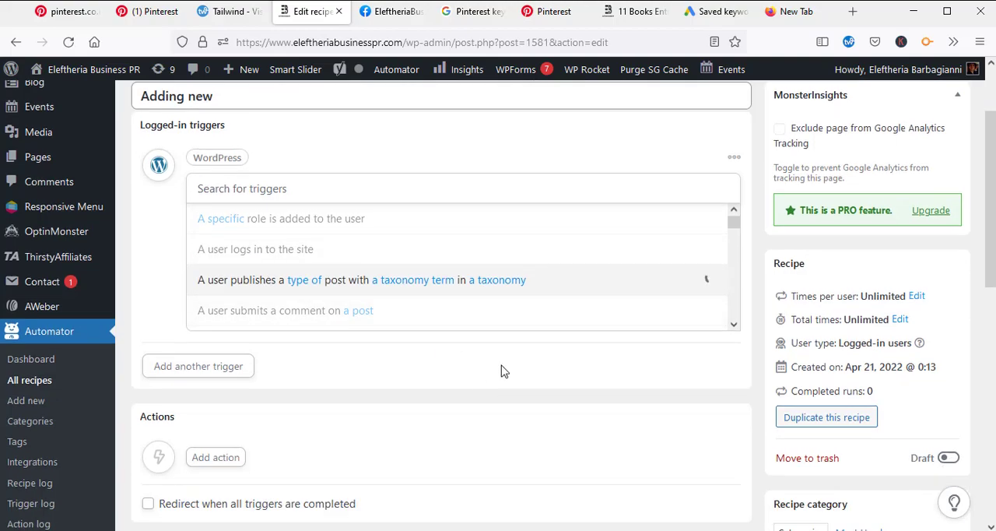
{"action": "scroll", "coordinate": [501, 312], "scroll_direction": "up", "scroll_amount": 3}
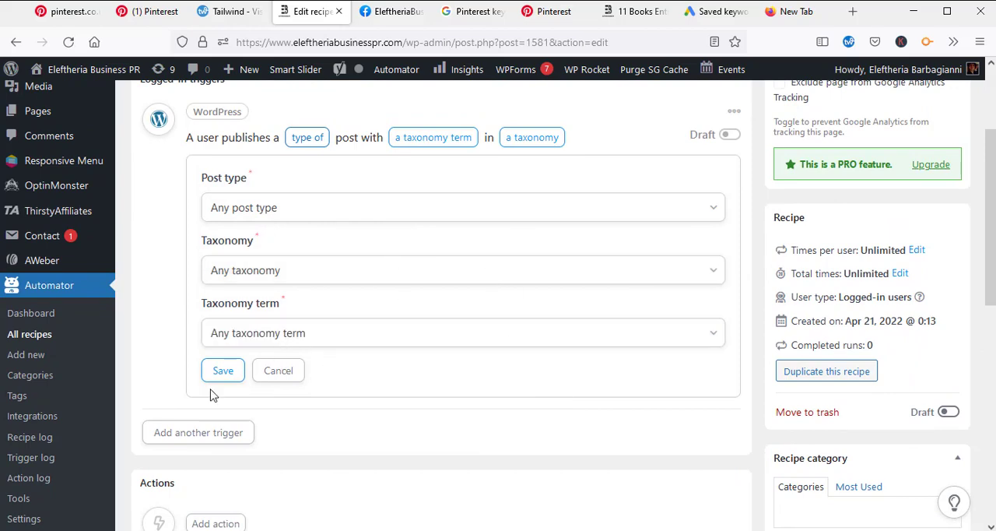
Step: Choose Any post type as the trigger's post type and Any taxonomy as its taxonomy
{"action": "scroll", "coordinate": [432, 327], "scroll_direction": "down", "scroll_amount": 1}
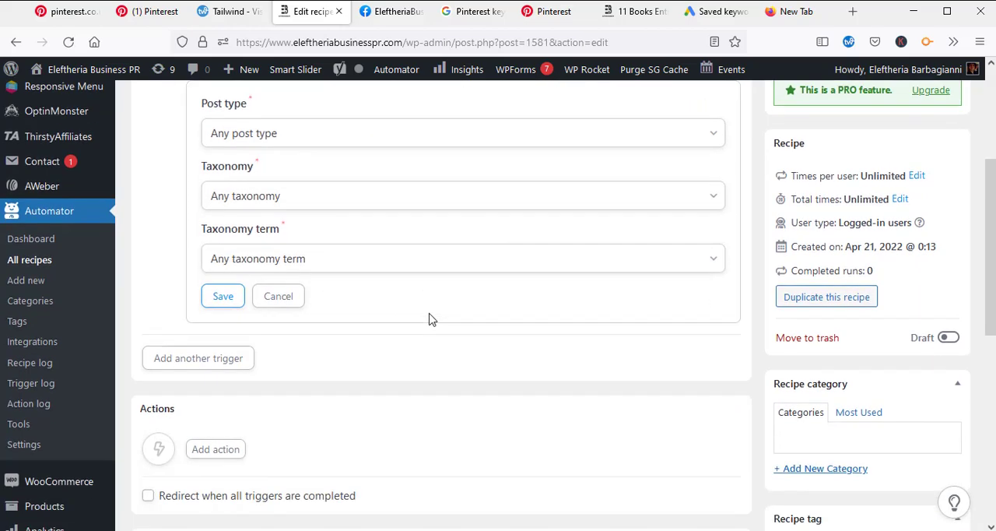
{"action": "scroll", "coordinate": [403, 362], "scroll_direction": "down", "scroll_amount": 2}
{"action": "scroll", "coordinate": [551, 413], "scroll_direction": "up", "scroll_amount": 3}
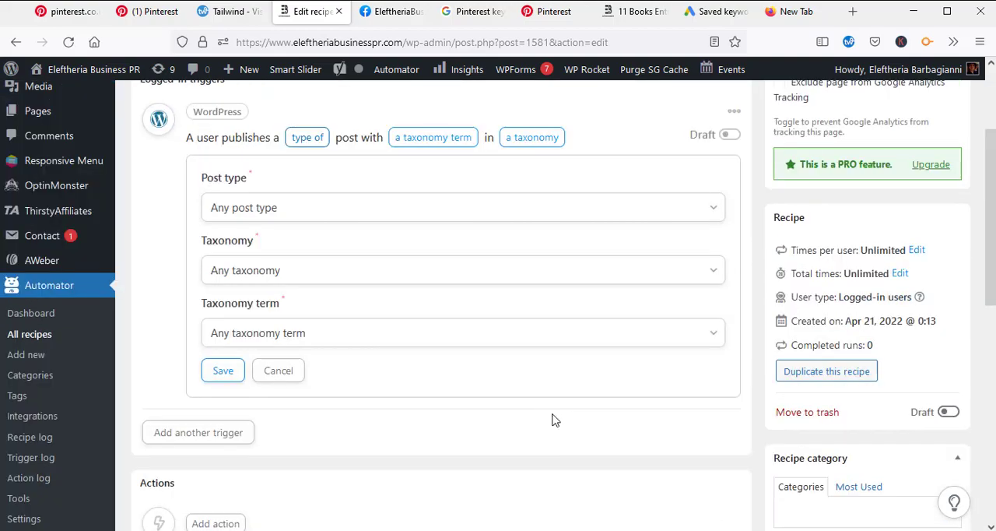
{"action": "scroll", "coordinate": [552, 420], "scroll_direction": "up", "scroll_amount": 1}
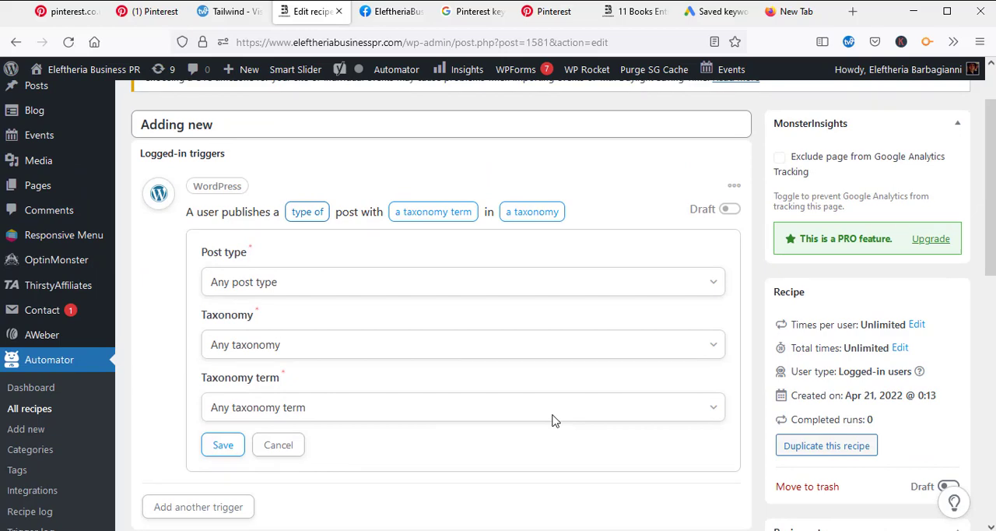
{"action": "scroll", "coordinate": [552, 420], "scroll_direction": "down", "scroll_amount": 1}
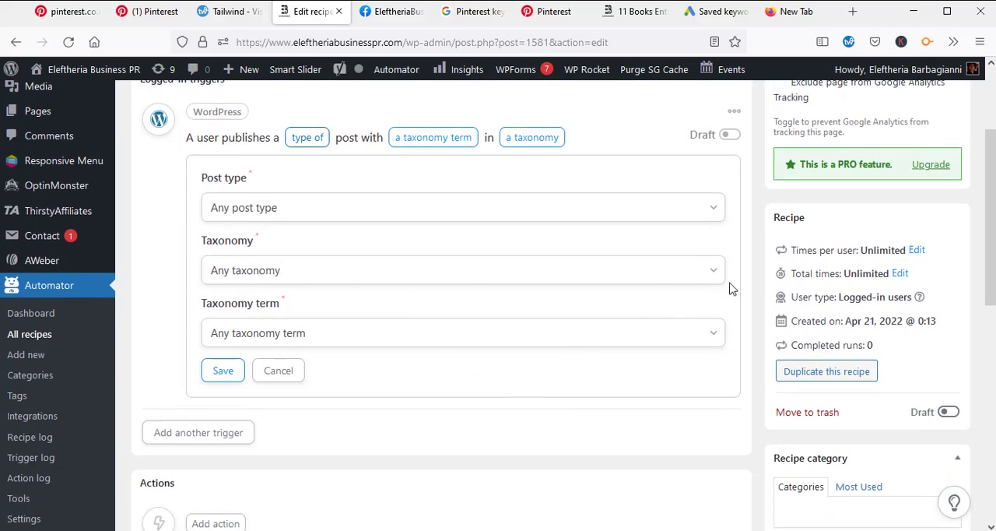
{"action": "left_click", "coordinate": [709, 220]}
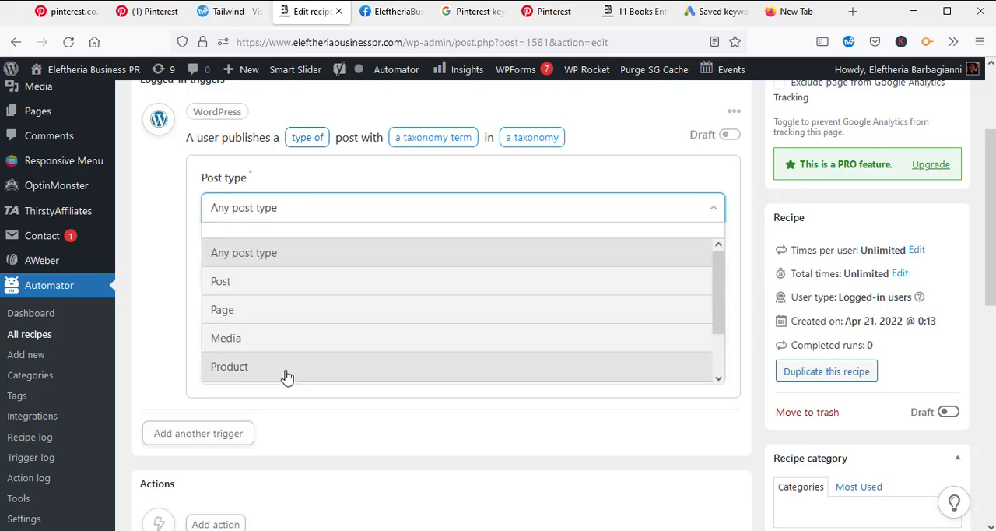
{"action": "left_click", "coordinate": [285, 266]}
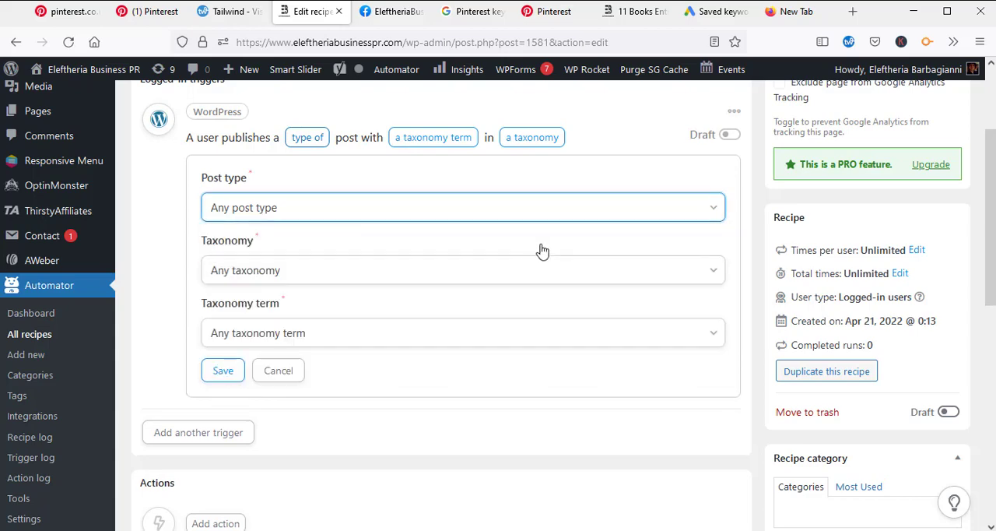
{"action": "left_click", "coordinate": [397, 284]}
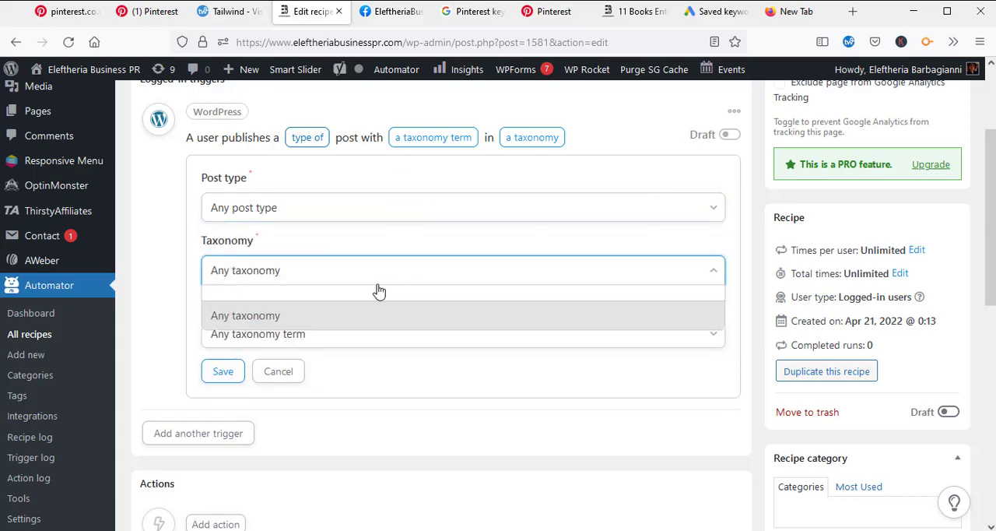
{"action": "left_click", "coordinate": [290, 319]}
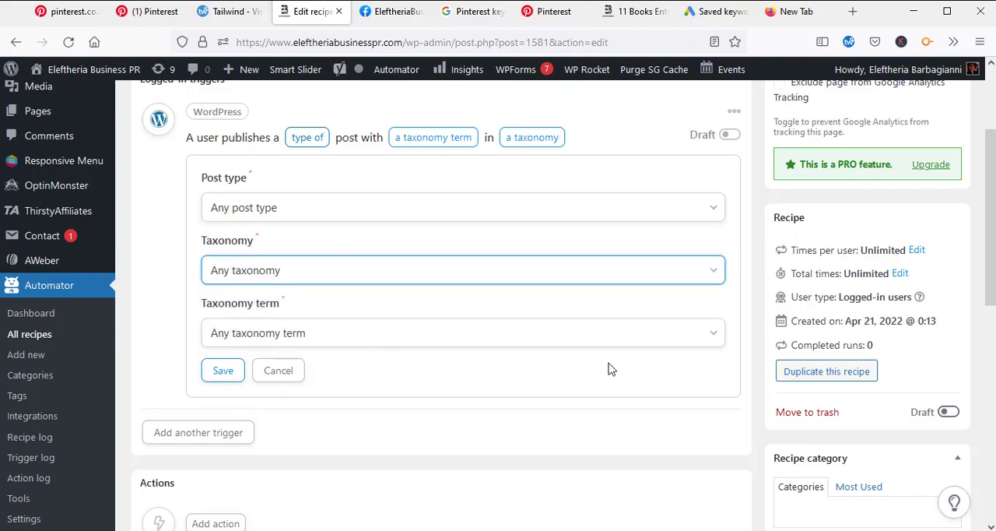
{"action": "scroll", "coordinate": [584, 380], "scroll_direction": "down", "scroll_amount": 3}
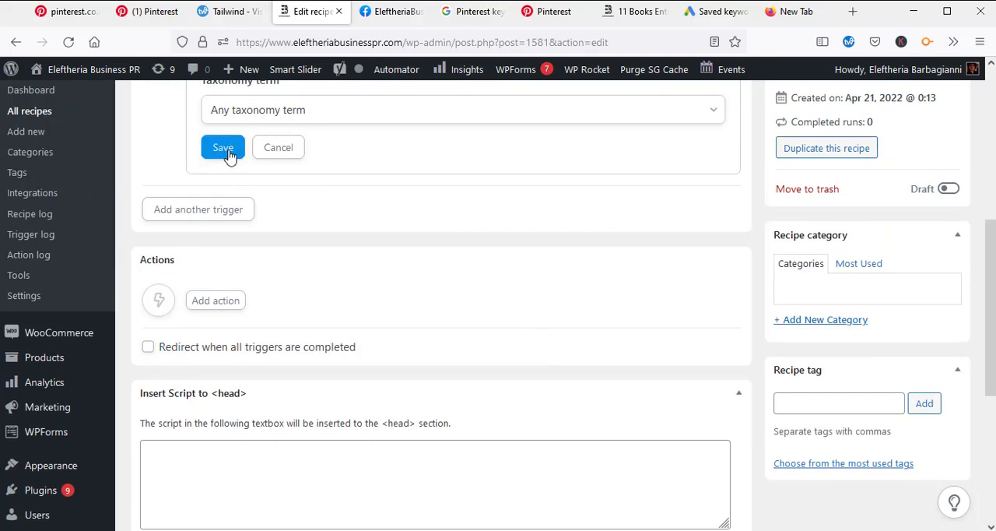
{"action": "scroll", "coordinate": [436, 245], "scroll_direction": "up", "scroll_amount": 1}
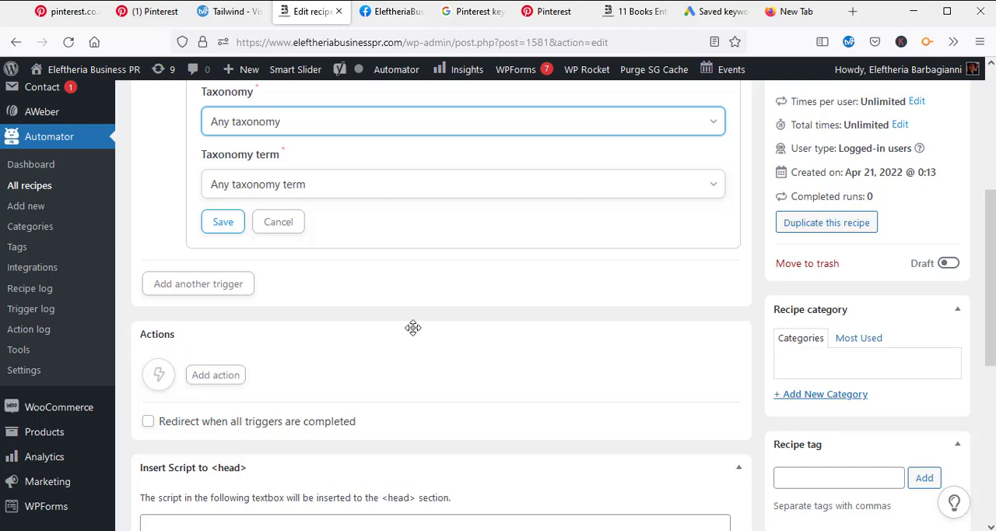
Step: Start adding an action to the recipe and look through the integrations offered for it
{"action": "scroll", "coordinate": [474, 313], "scroll_direction": "up", "scroll_amount": 3}
{"action": "scroll", "coordinate": [547, 377], "scroll_direction": "down", "scroll_amount": 3}
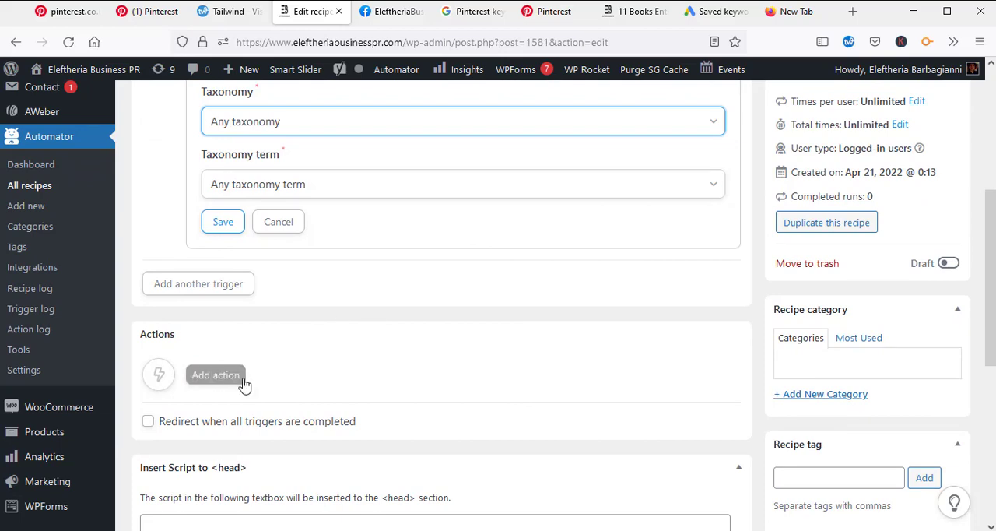
{"action": "left_click", "coordinate": [209, 375]}
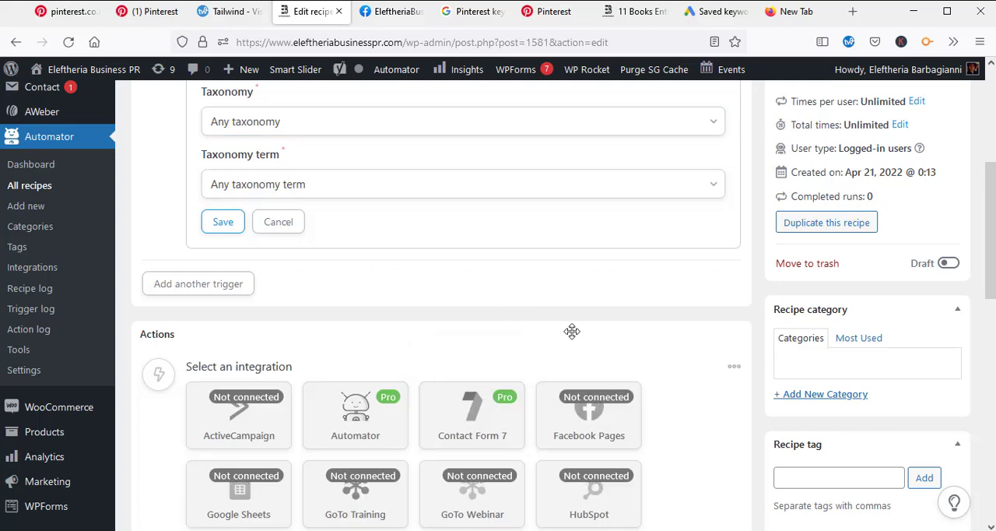
{"action": "scroll", "coordinate": [604, 338], "scroll_direction": "down", "scroll_amount": 3}
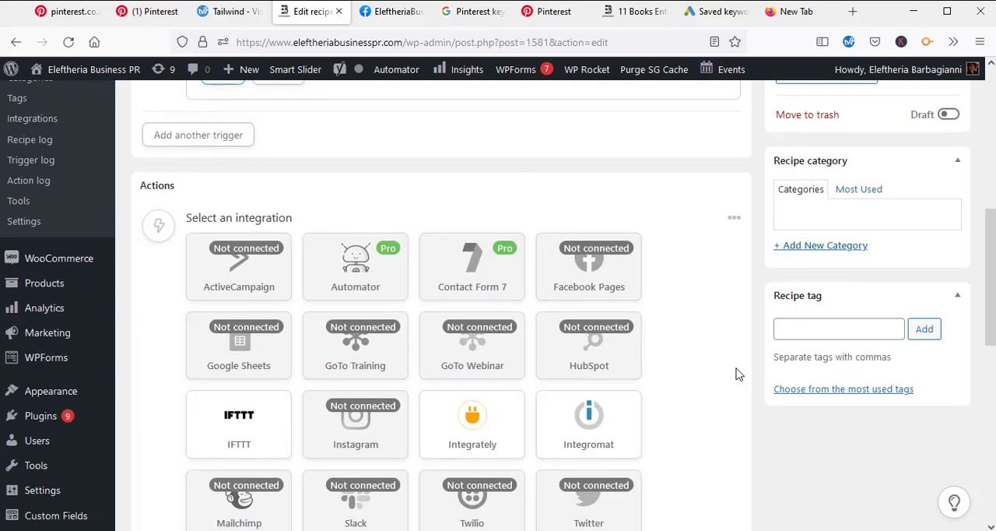
{"action": "scroll", "coordinate": [734, 363], "scroll_direction": "down", "scroll_amount": 1}
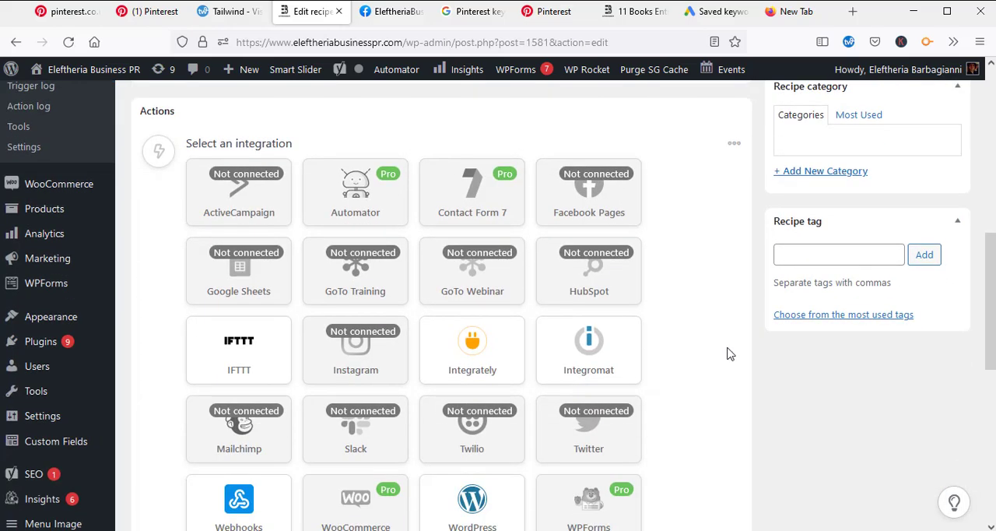
{"action": "scroll", "coordinate": [731, 354], "scroll_direction": "down", "scroll_amount": 4}
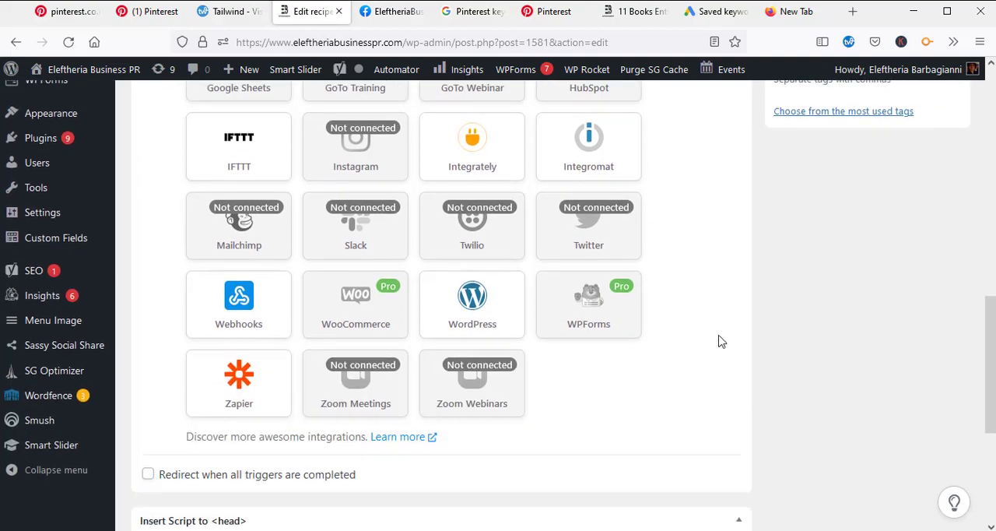
{"action": "scroll", "coordinate": [672, 396], "scroll_direction": "up", "scroll_amount": 6}
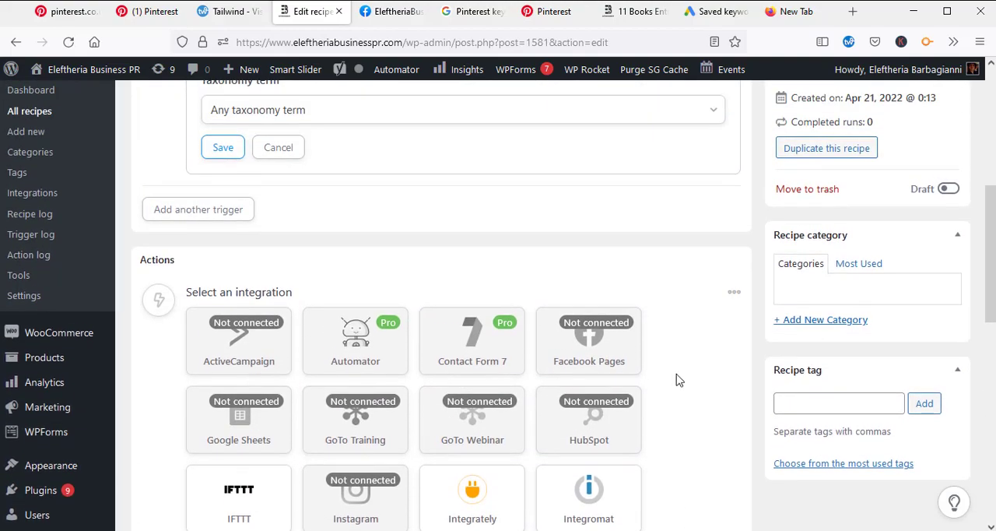
{"action": "scroll", "coordinate": [669, 358], "scroll_direction": "down", "scroll_amount": 1}
{"action": "scroll", "coordinate": [483, 374], "scroll_direction": "down", "scroll_amount": 3}
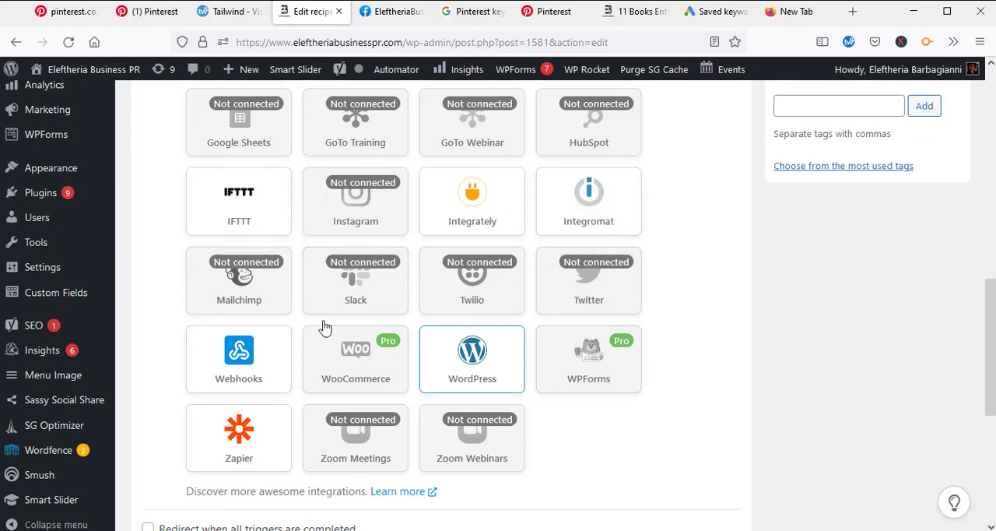
{"action": "scroll", "coordinate": [638, 436], "scroll_direction": "down", "scroll_amount": 3}
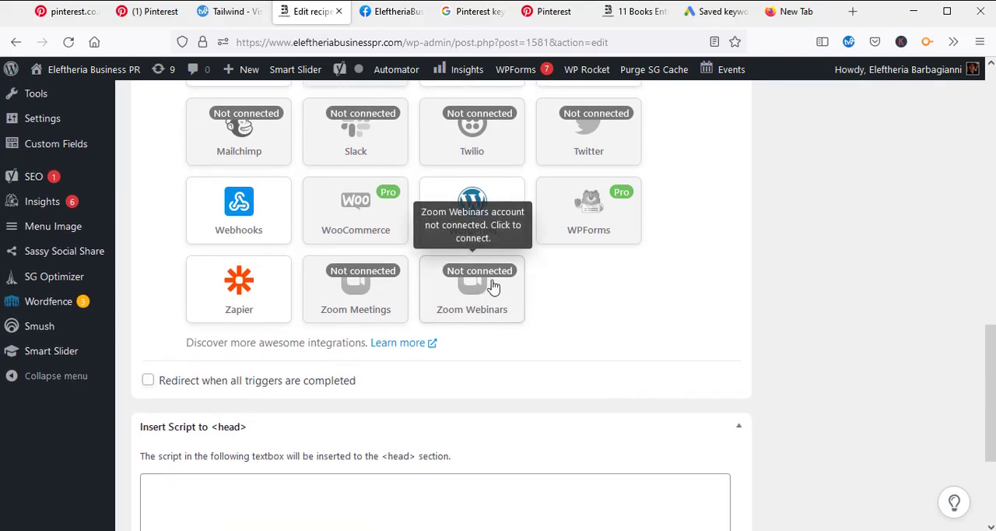
{"action": "scroll", "coordinate": [615, 439], "scroll_direction": "up", "scroll_amount": 3}
{"action": "scroll", "coordinate": [639, 405], "scroll_direction": "up", "scroll_amount": 2}
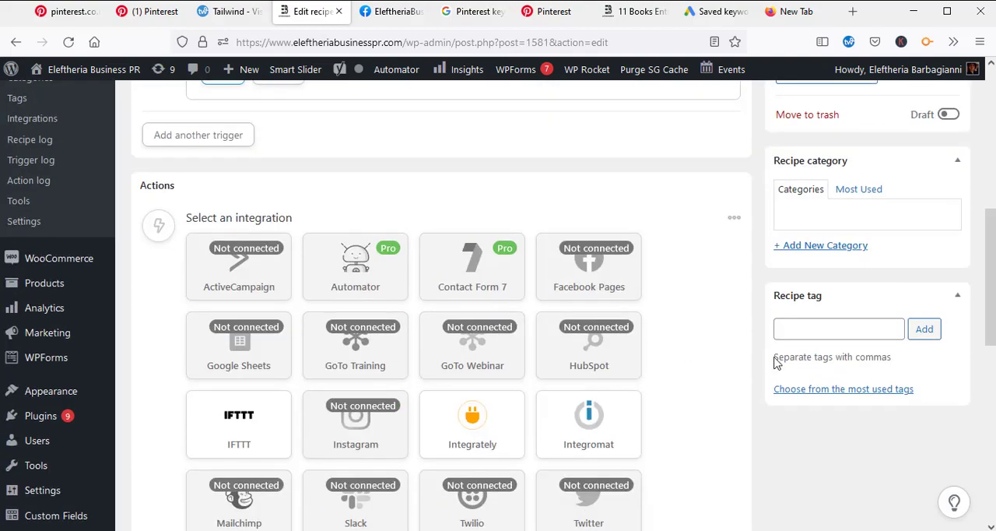
{"action": "scroll", "coordinate": [732, 343], "scroll_direction": "down", "scroll_amount": 1}
{"action": "scroll", "coordinate": [727, 354], "scroll_direction": "up", "scroll_amount": 1}
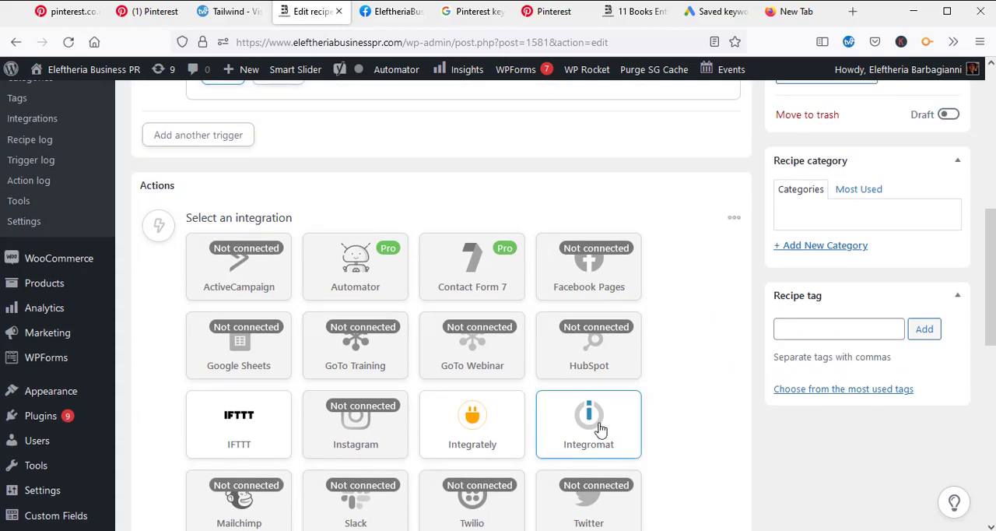
{"action": "scroll", "coordinate": [663, 409], "scroll_direction": "down", "scroll_amount": 1}
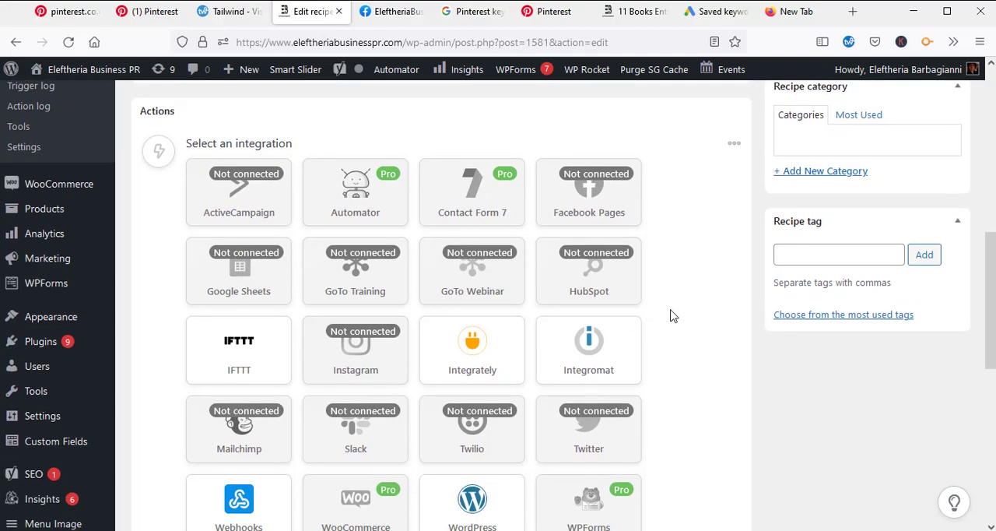
{"action": "scroll", "coordinate": [674, 308], "scroll_direction": "down", "scroll_amount": 2}
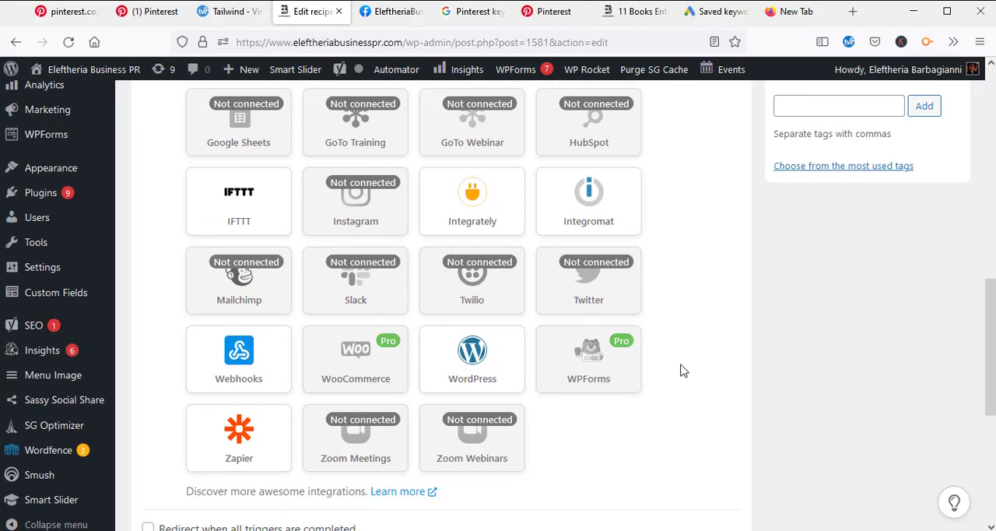
{"action": "scroll", "coordinate": [699, 344], "scroll_direction": "down", "scroll_amount": 2}
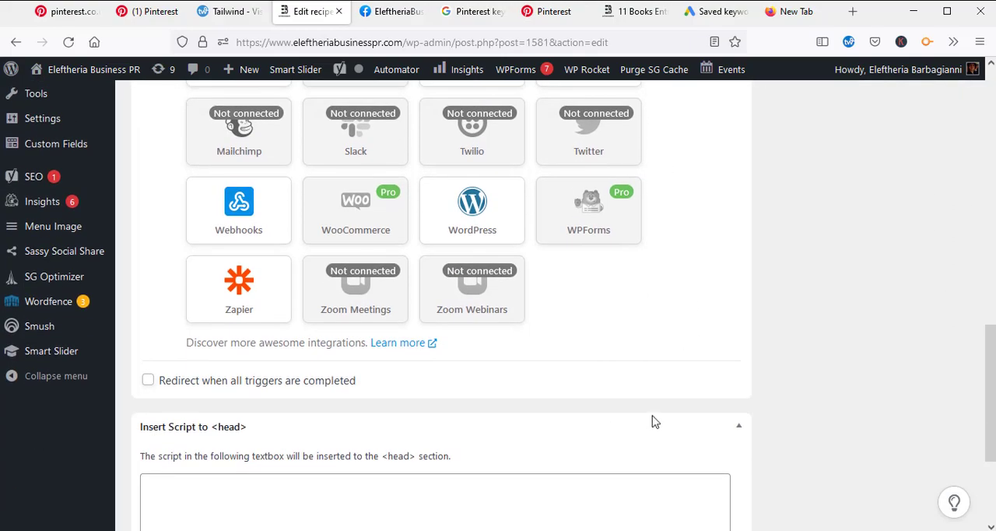
{"action": "scroll", "coordinate": [674, 343], "scroll_direction": "down", "scroll_amount": 2}
{"action": "scroll", "coordinate": [755, 350], "scroll_direction": "up", "scroll_amount": 5}
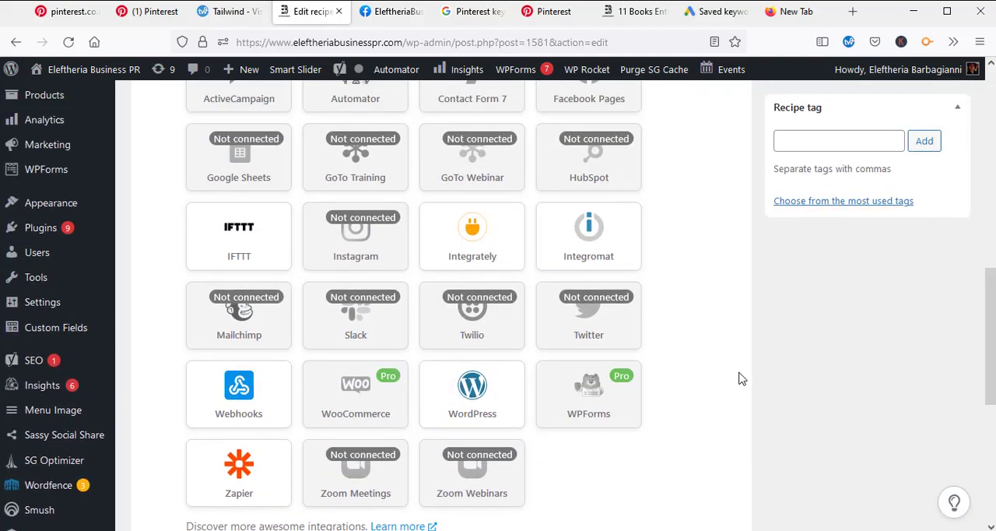
Step: Review the recipe's trigger settings and open Automator's Integrations page
{"action": "scroll", "coordinate": [732, 381], "scroll_direction": "up", "scroll_amount": 5}
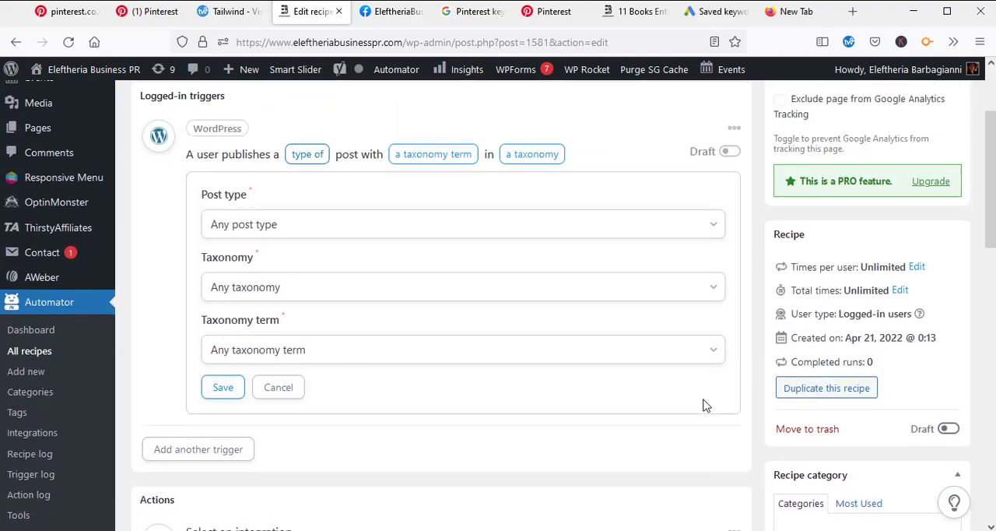
{"action": "scroll", "coordinate": [704, 406], "scroll_direction": "up", "scroll_amount": 1}
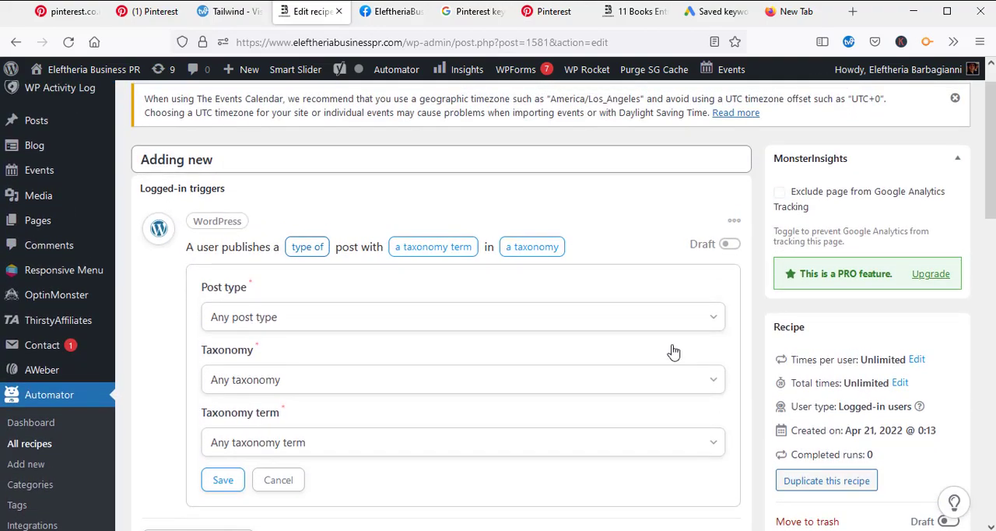
{"action": "scroll", "coordinate": [486, 302], "scroll_direction": "down", "scroll_amount": 1}
{"action": "scroll", "coordinate": [485, 302], "scroll_direction": "down", "scroll_amount": 1}
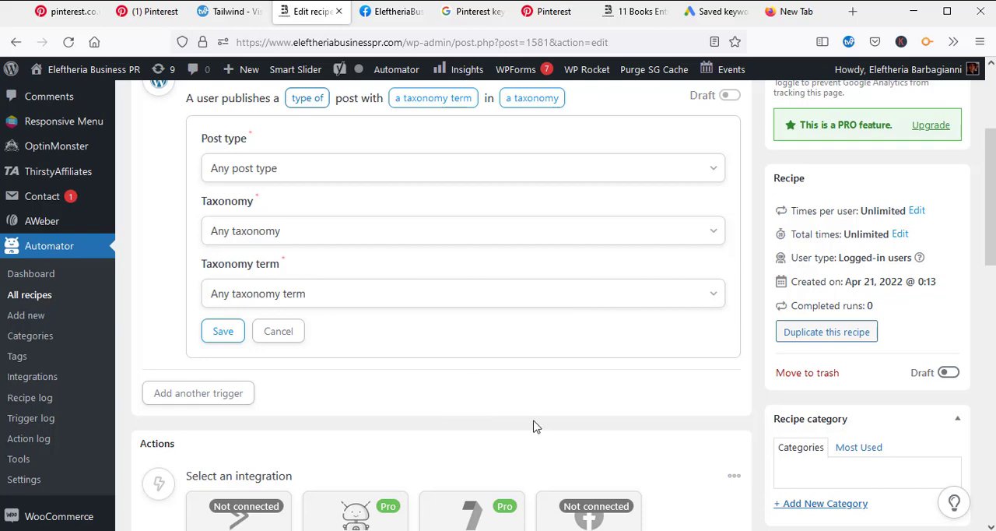
{"action": "scroll", "coordinate": [556, 412], "scroll_direction": "down", "scroll_amount": 2}
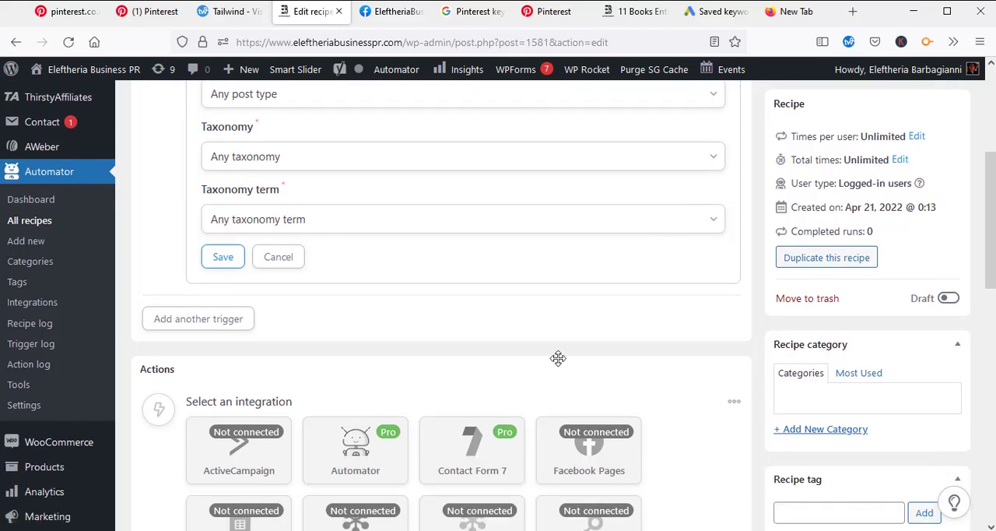
{"action": "scroll", "coordinate": [559, 358], "scroll_direction": "up", "scroll_amount": 2}
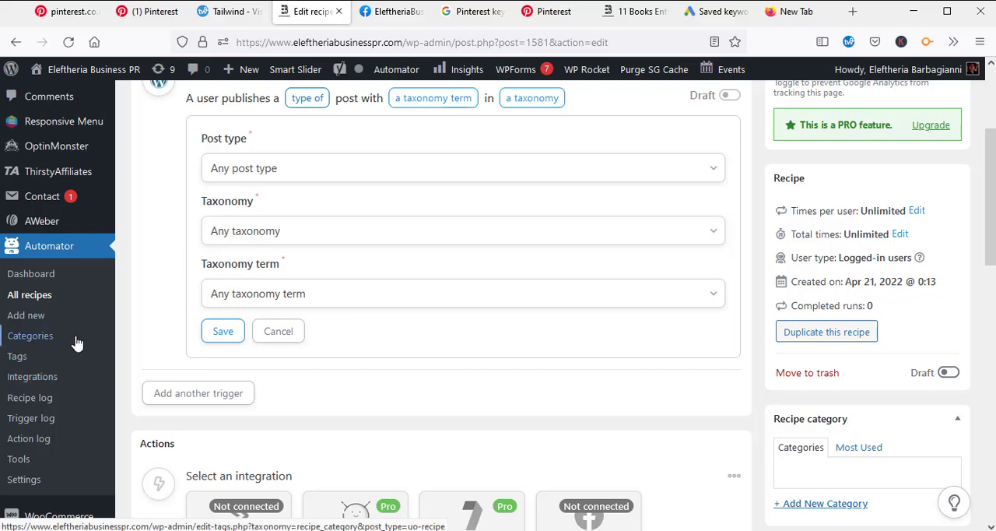
{"action": "scroll", "coordinate": [340, 338], "scroll_direction": "down", "scroll_amount": 1}
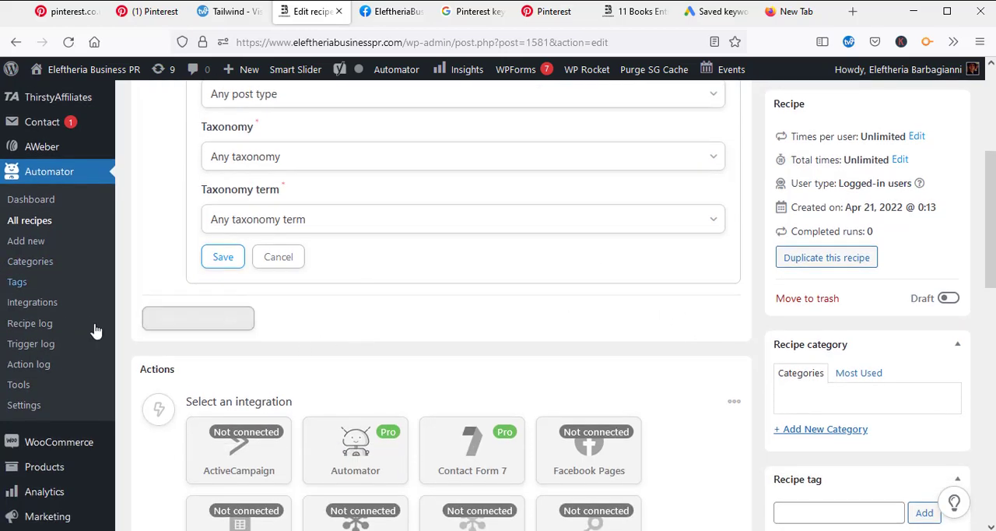
{"action": "left_click", "coordinate": [35, 306]}
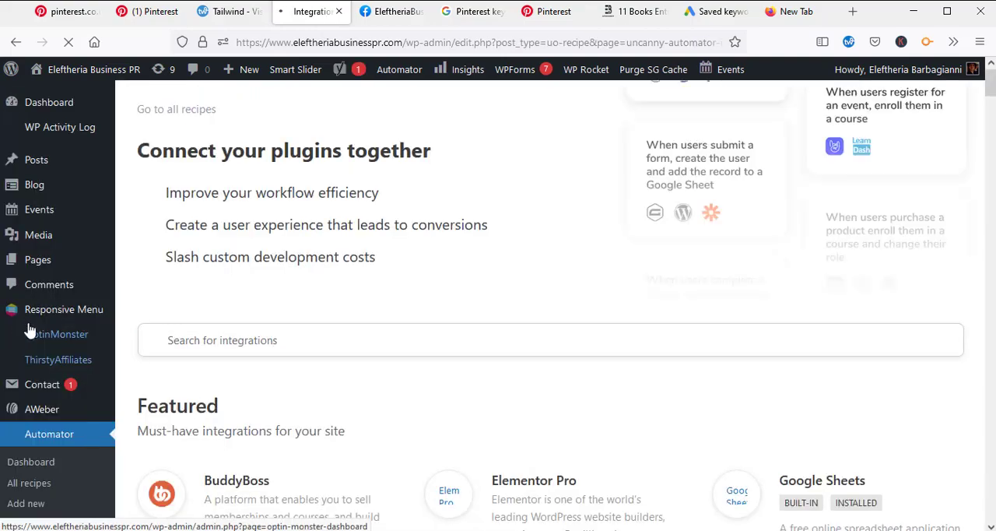
Step: Browse the featured and installed integrations to see which plugins and services Automator can connect
{"action": "scroll", "coordinate": [227, 351], "scroll_direction": "down", "scroll_amount": 2}
{"action": "scroll", "coordinate": [681, 300], "scroll_direction": "down", "scroll_amount": 4}
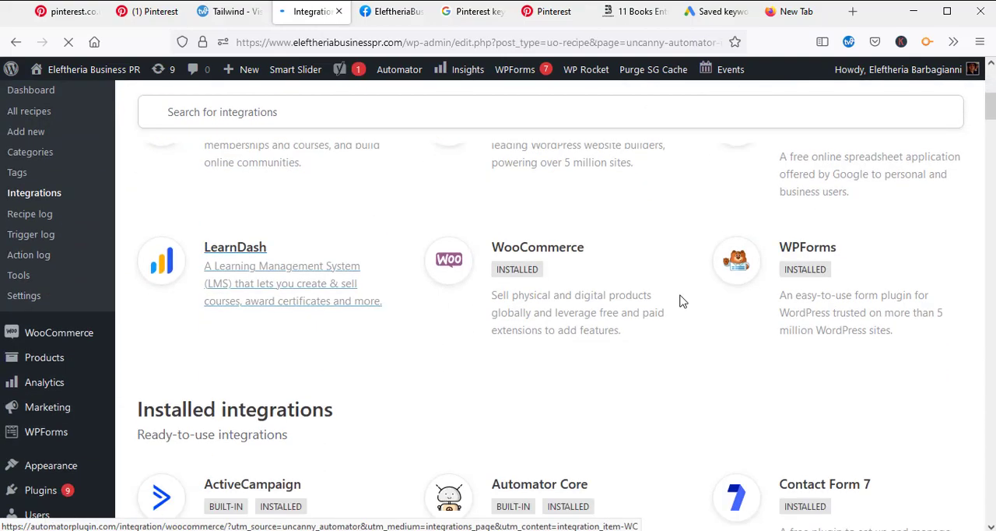
{"action": "scroll", "coordinate": [656, 383], "scroll_direction": "up", "scroll_amount": 3}
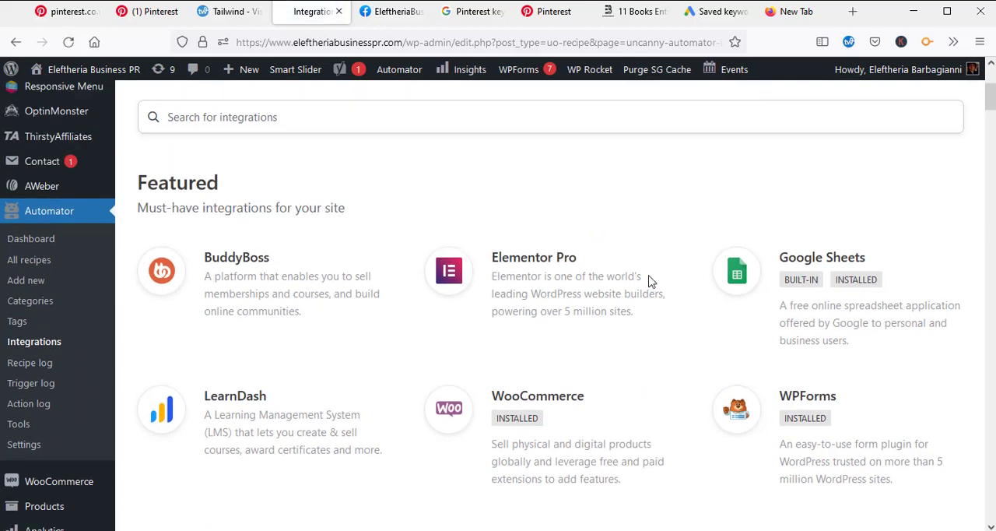
{"action": "right_click", "coordinate": [647, 154]}
{"action": "left_click", "coordinate": [520, 165]}
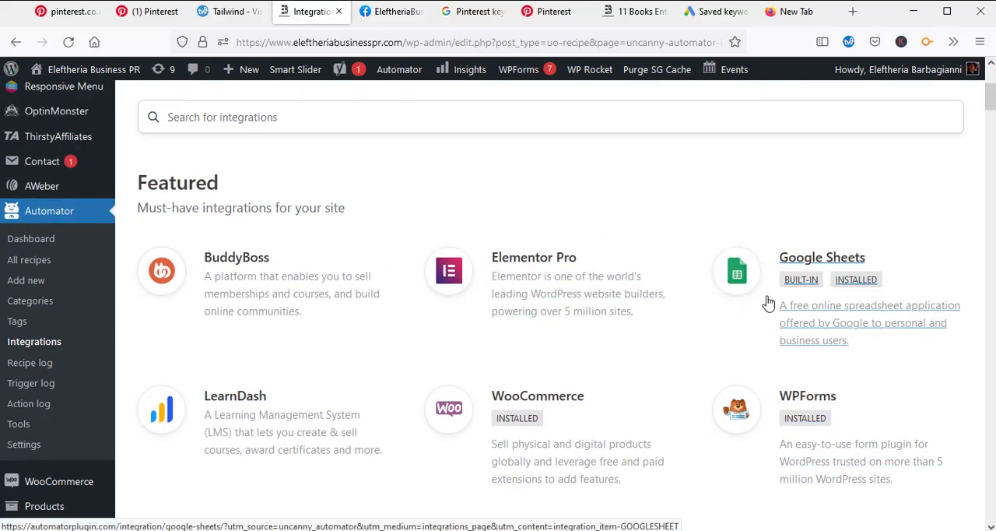
{"action": "scroll", "coordinate": [592, 344], "scroll_direction": "down", "scroll_amount": 1}
{"action": "scroll", "coordinate": [586, 312], "scroll_direction": "down", "scroll_amount": 1}
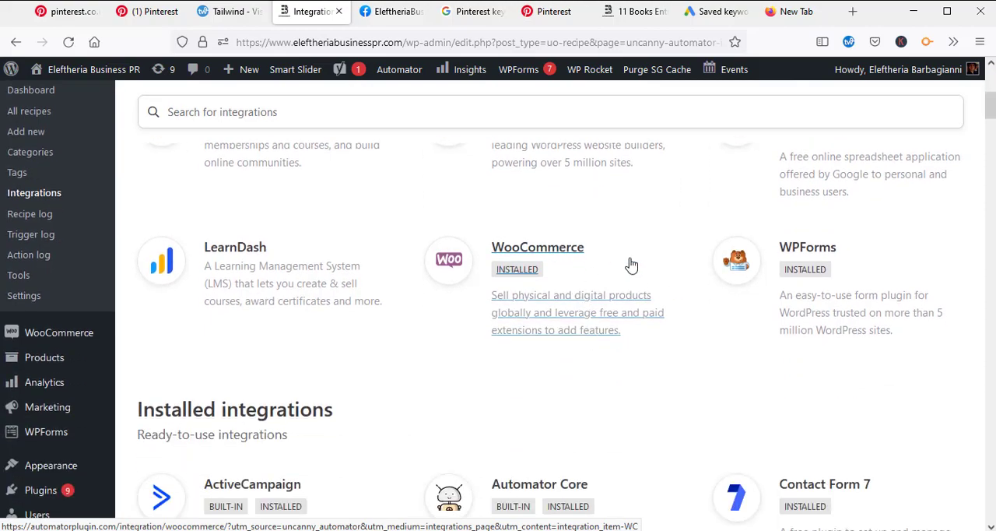
{"action": "scroll", "coordinate": [654, 262], "scroll_direction": "down", "scroll_amount": 1}
{"action": "scroll", "coordinate": [675, 264], "scroll_direction": "down", "scroll_amount": 1}
{"action": "scroll", "coordinate": [666, 396], "scroll_direction": "down", "scroll_amount": 3}
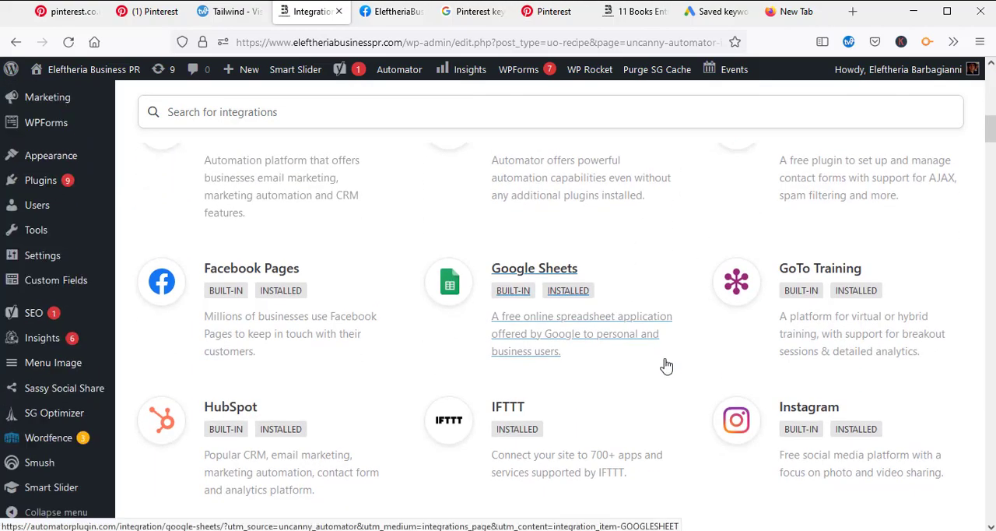
{"action": "scroll", "coordinate": [669, 381], "scroll_direction": "down", "scroll_amount": 3}
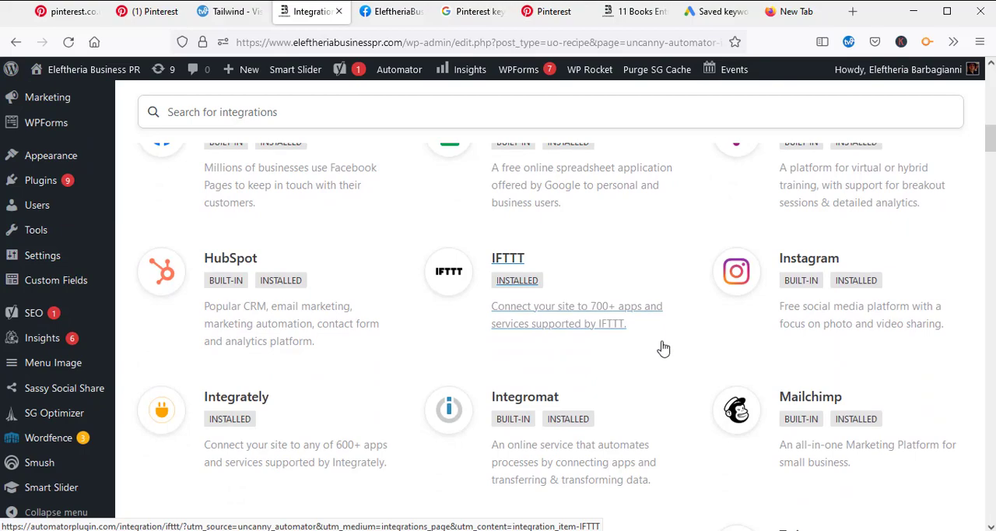
{"action": "scroll", "coordinate": [658, 335], "scroll_direction": "down", "scroll_amount": 1}
{"action": "scroll", "coordinate": [672, 370], "scroll_direction": "down", "scroll_amount": 2}
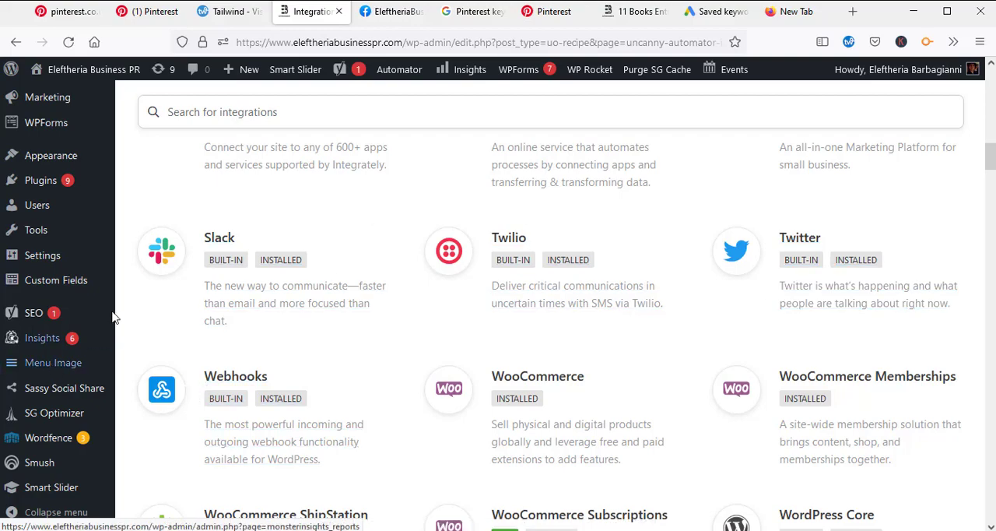
{"action": "scroll", "coordinate": [102, 325], "scroll_direction": "up", "scroll_amount": 3}
{"action": "scroll", "coordinate": [102, 326], "scroll_direction": "up", "scroll_amount": 3}
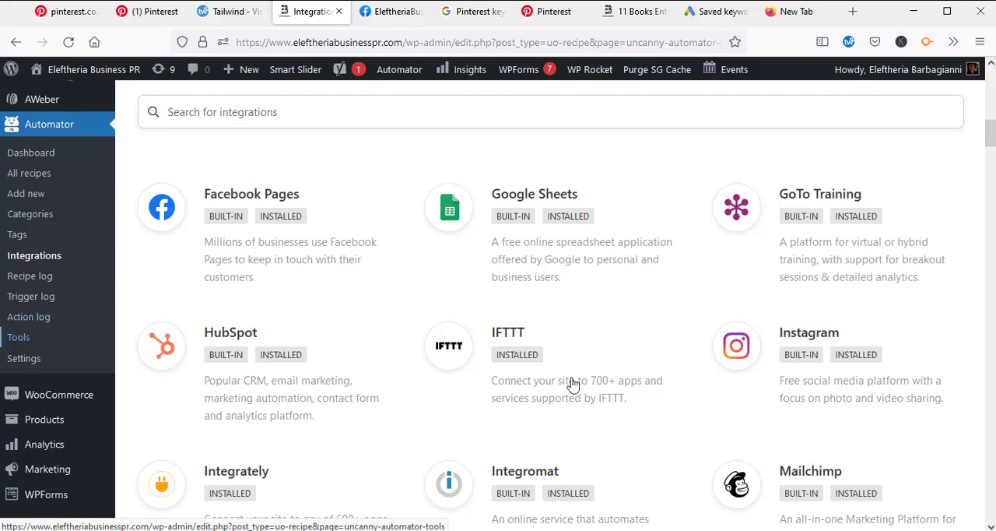
{"action": "scroll", "coordinate": [724, 389], "scroll_direction": "down", "scroll_amount": 5}
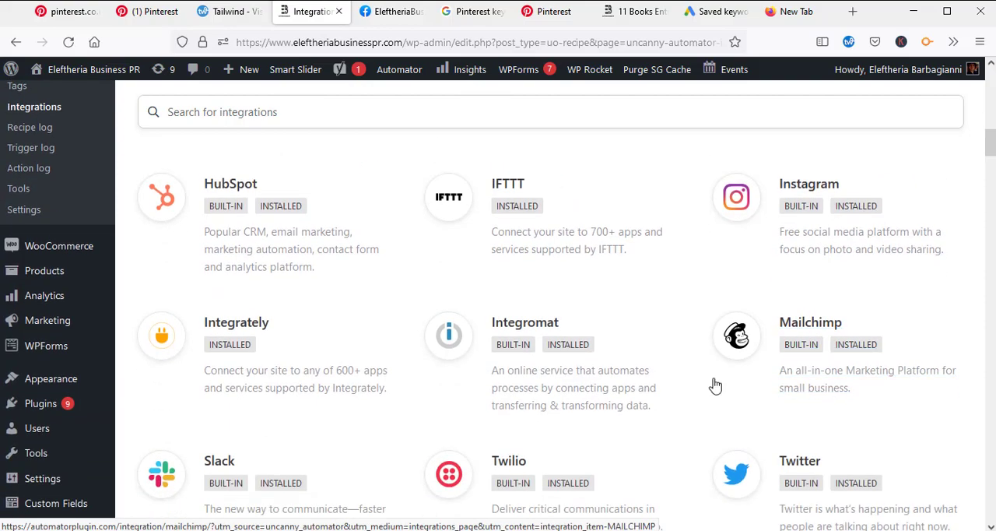
{"action": "scroll", "coordinate": [691, 347], "scroll_direction": "down", "scroll_amount": 1}
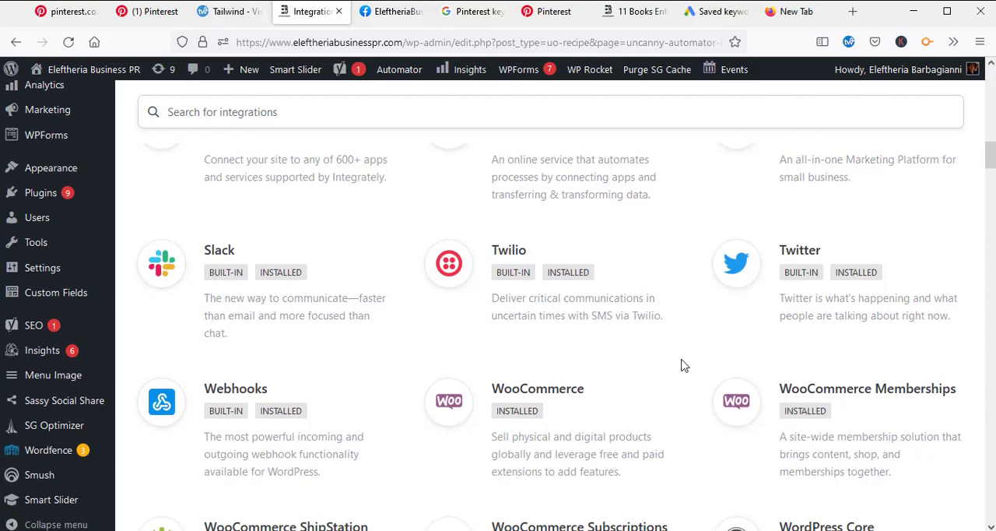
{"action": "scroll", "coordinate": [683, 363], "scroll_direction": "up", "scroll_amount": 6}
{"action": "scroll", "coordinate": [679, 386], "scroll_direction": "up", "scroll_amount": 2}
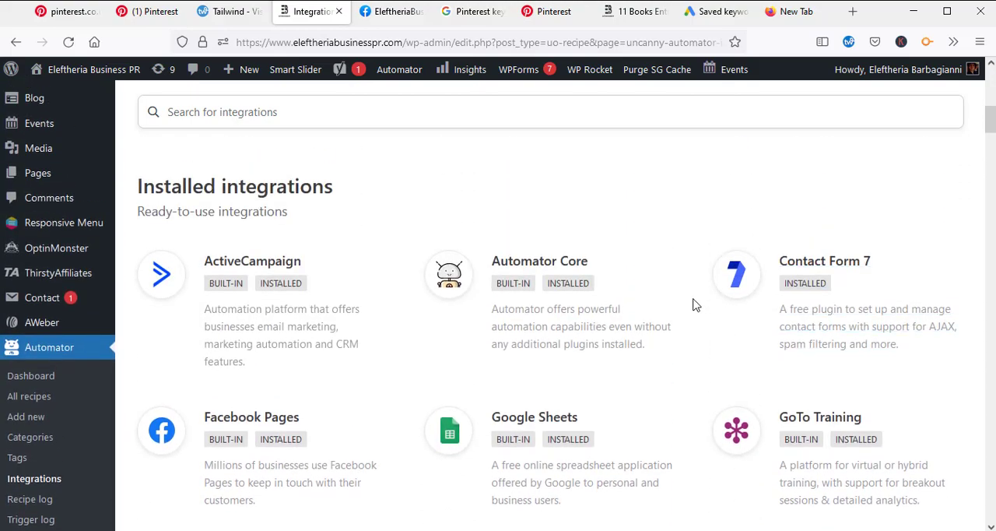
{"action": "scroll", "coordinate": [692, 304], "scroll_direction": "up", "scroll_amount": 3}
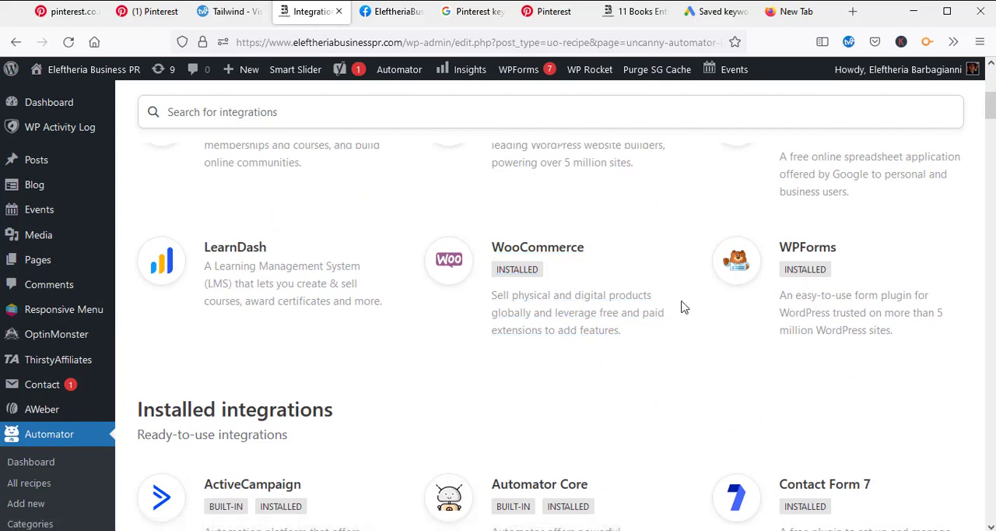
{"action": "scroll", "coordinate": [683, 304], "scroll_direction": "down", "scroll_amount": 2}
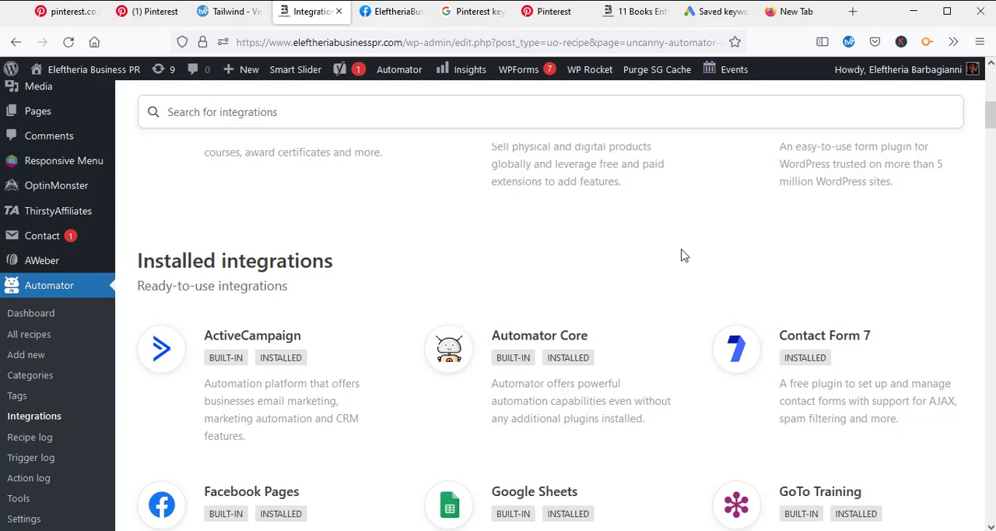
{"action": "scroll", "coordinate": [683, 254], "scroll_direction": "down", "scroll_amount": 1}
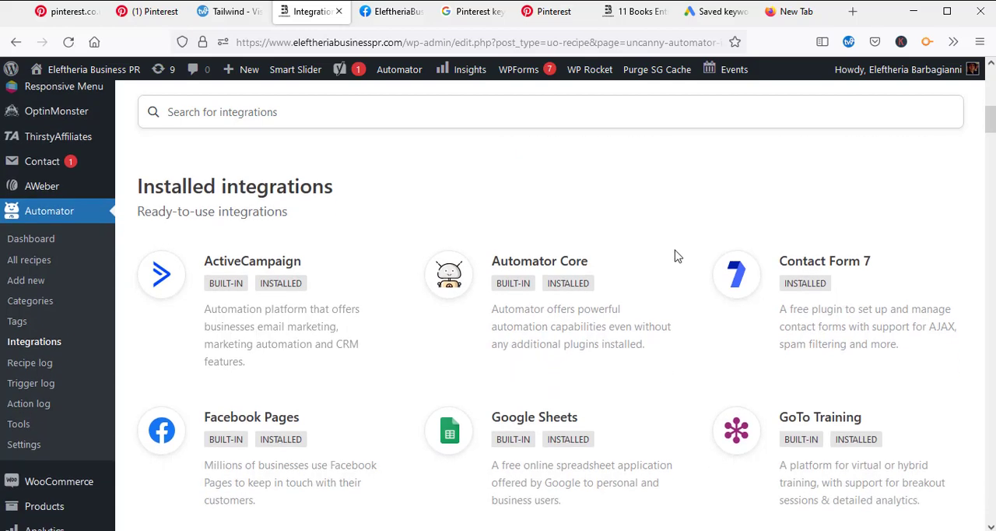